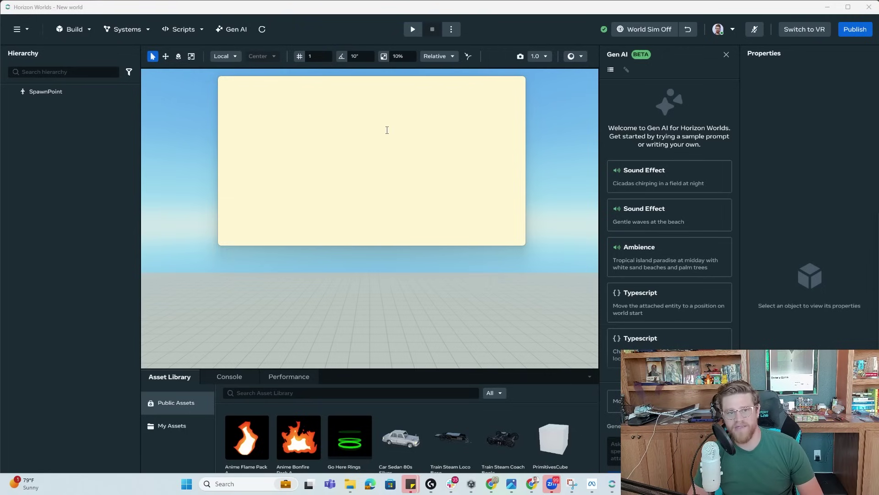
Step: Write in the sticky note: Texture A - BR - Base Color + Roughness; Texture B - MEO - Metalness, Emissive, AO
left_click(328, 115)
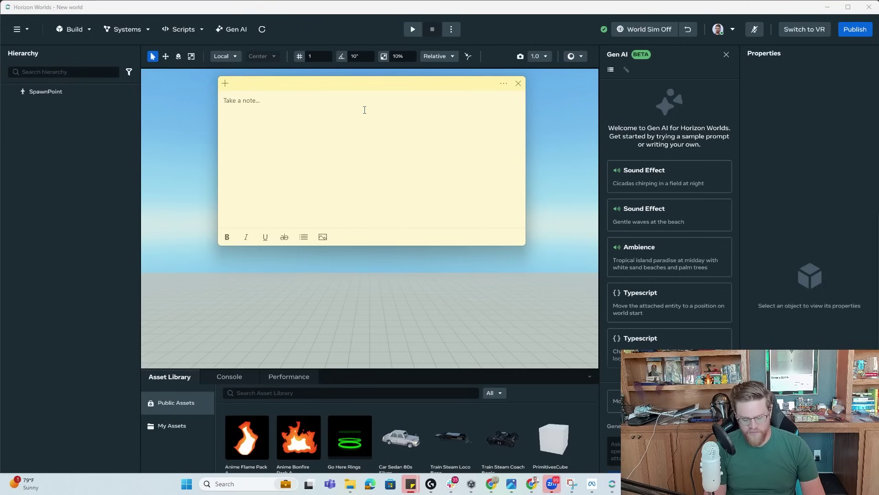
type("Text")
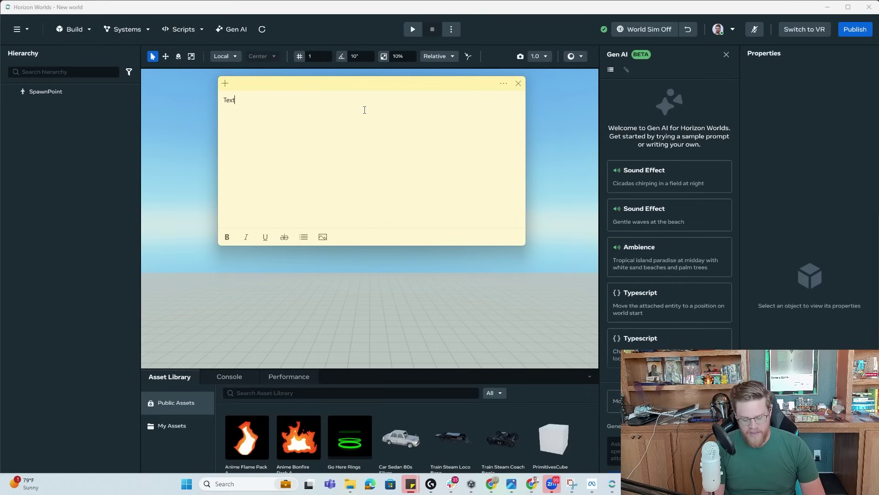
type("ure A")
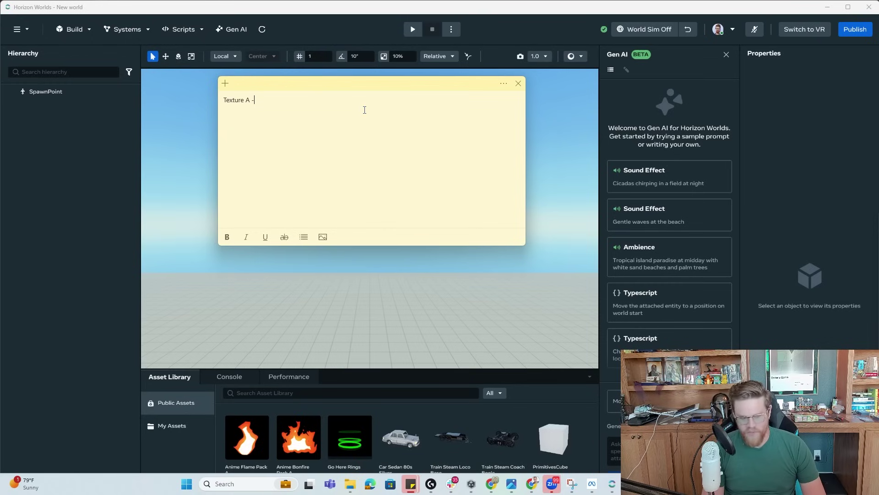
type(" - Base Color")
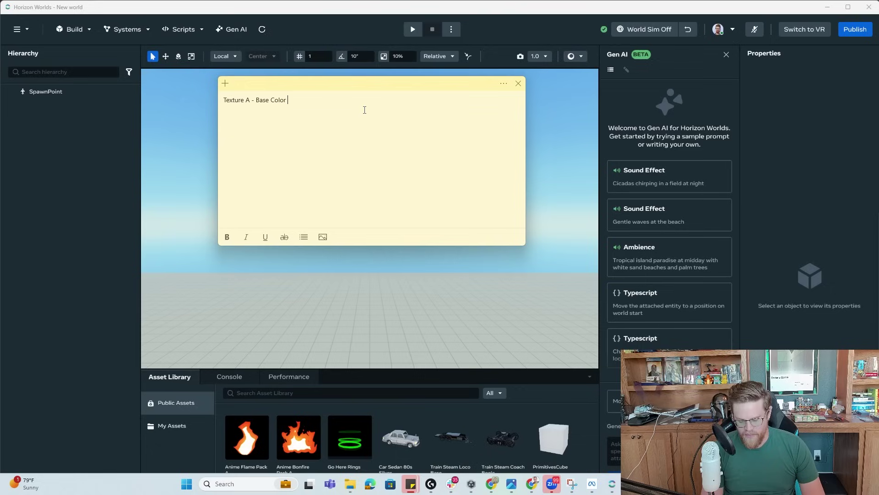
type(" + Roughness ")
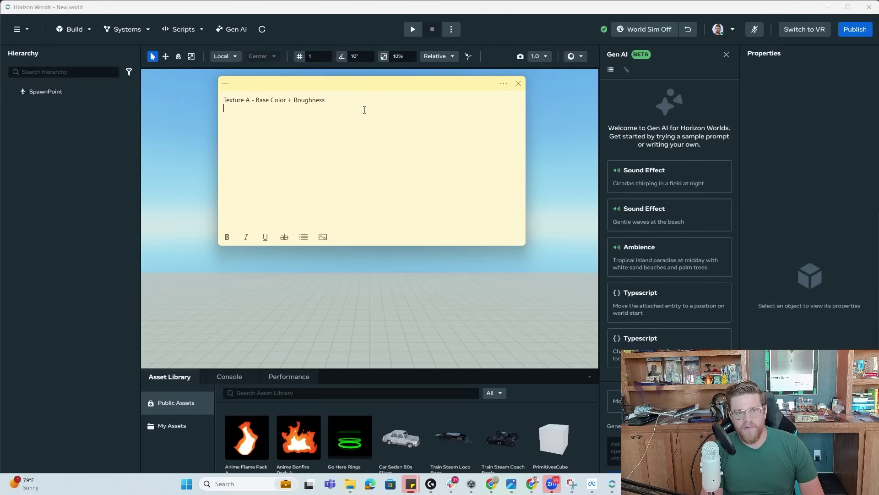
type("Texture")
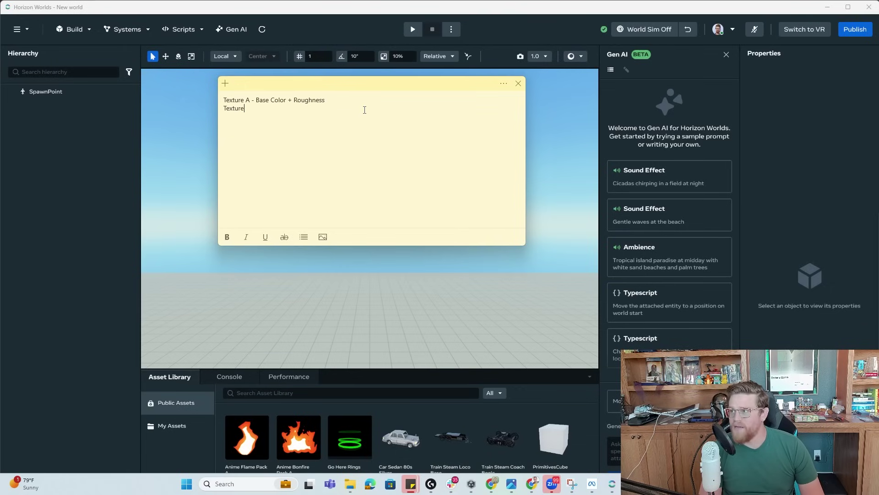
type(" B - ")
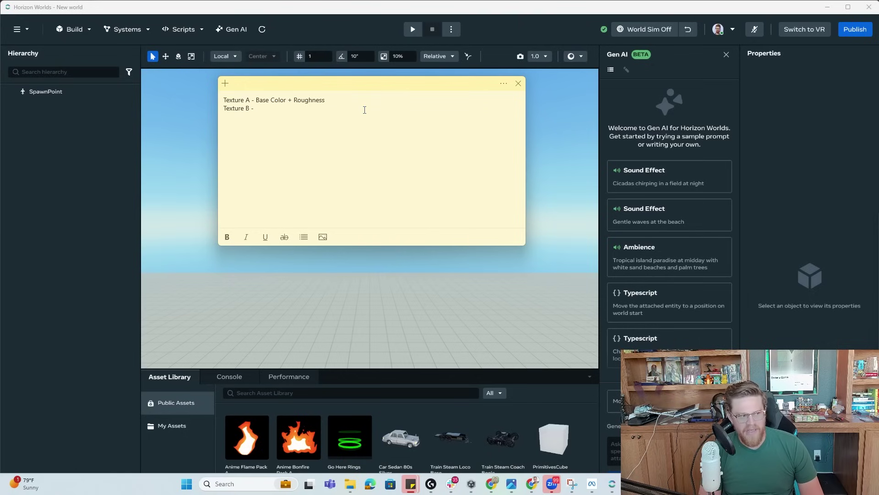
type("MEO")
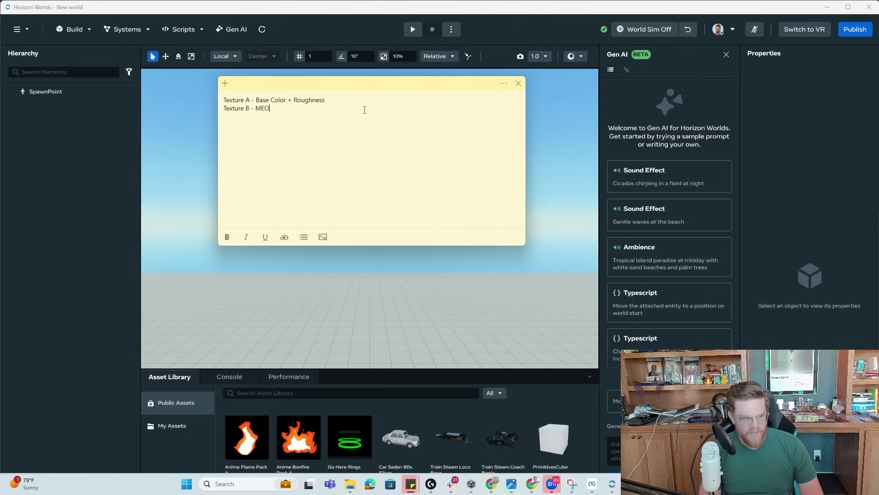
type(" - ")
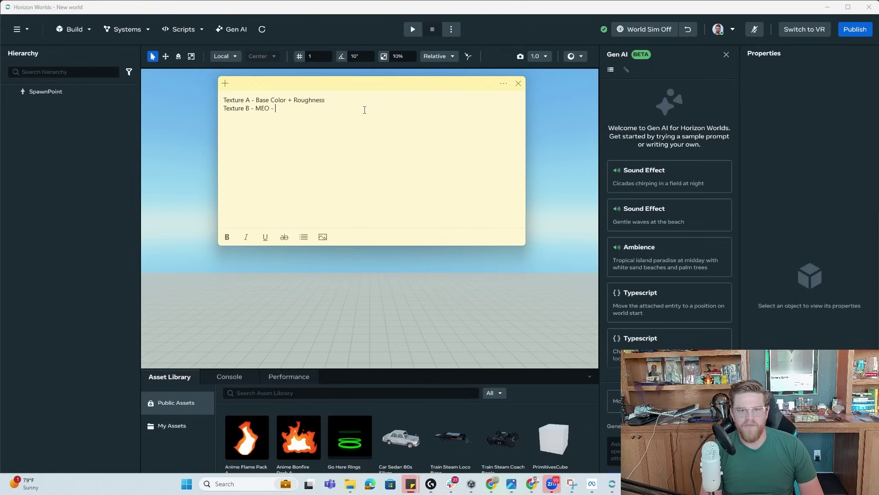
type("Metalness")
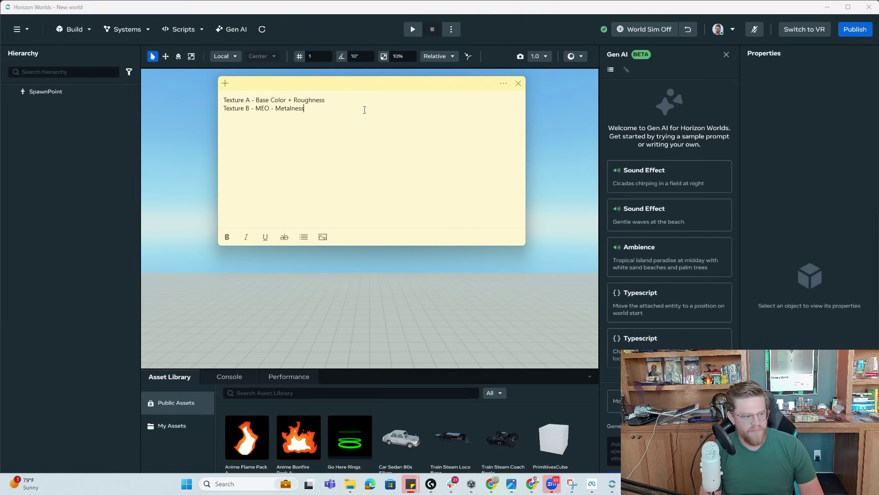
key("BackSpace")
type(", E")
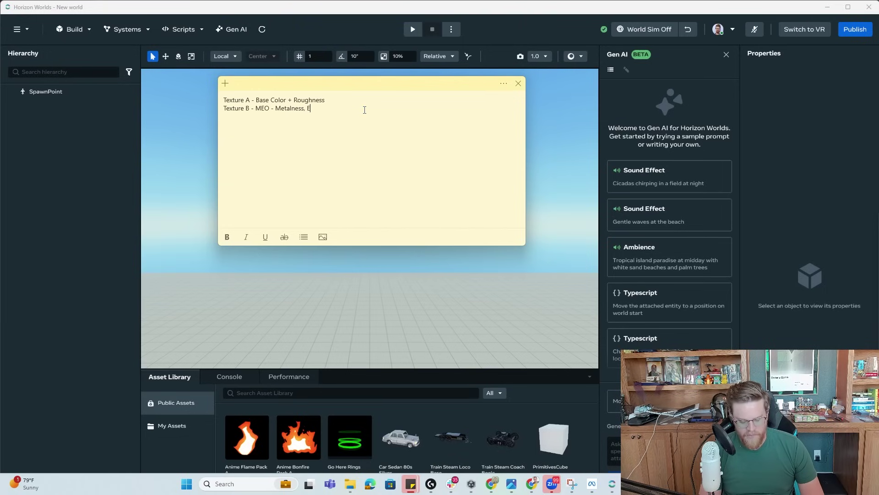
type("missive,")
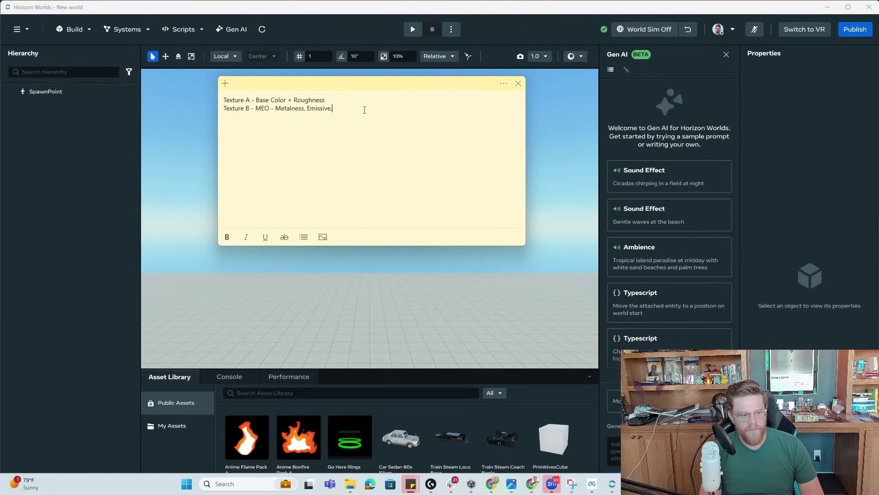
type(" AO")
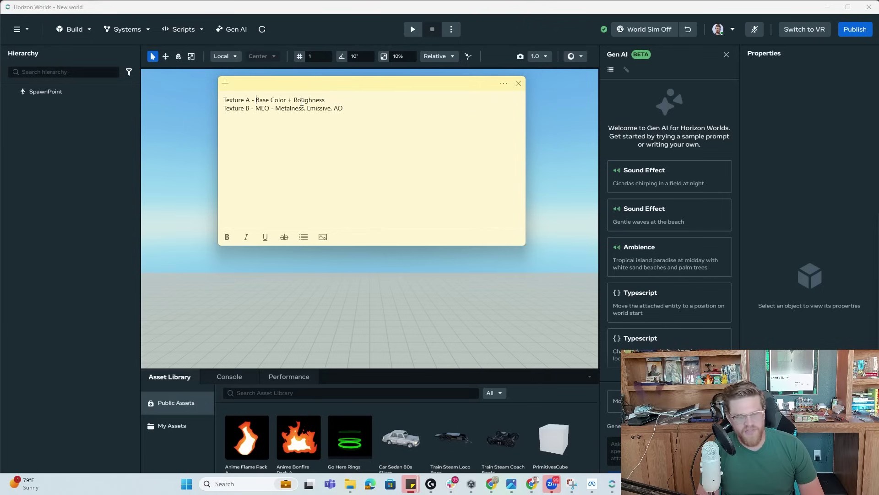
type("BR")
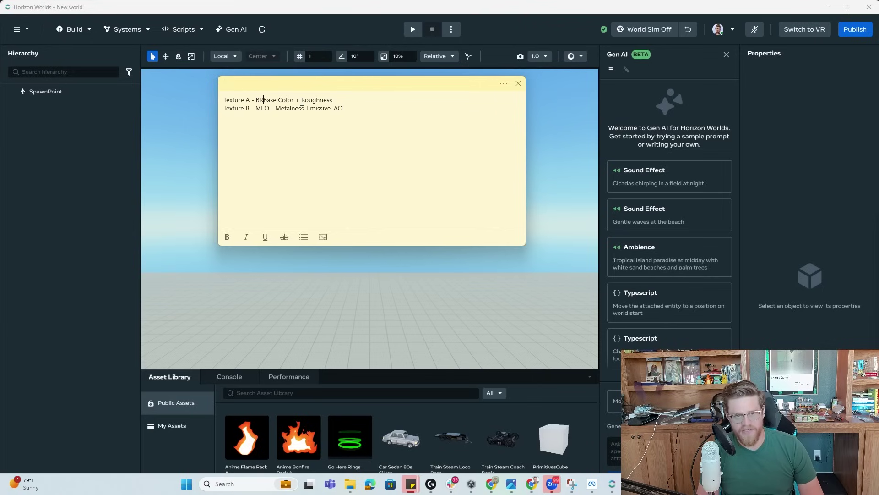
type(" -")
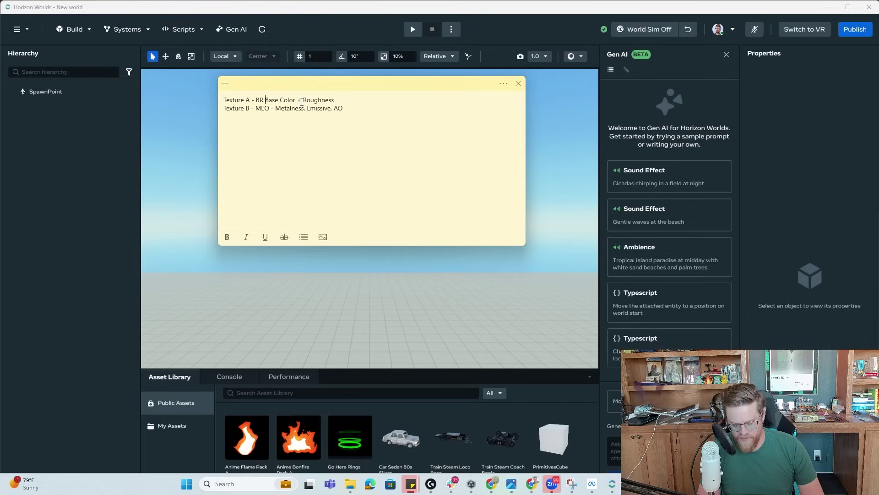
key("ctrl+End")
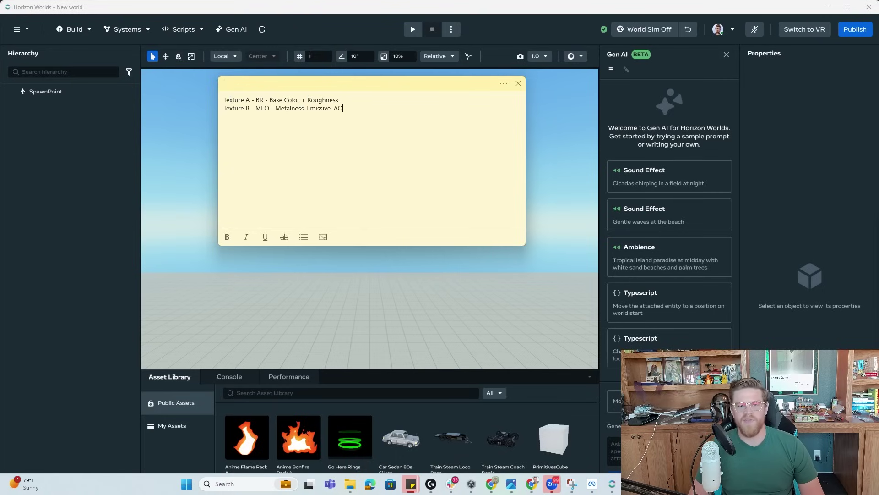
left_click_drag(223, 100, 373, 108)
left_click(344, 104)
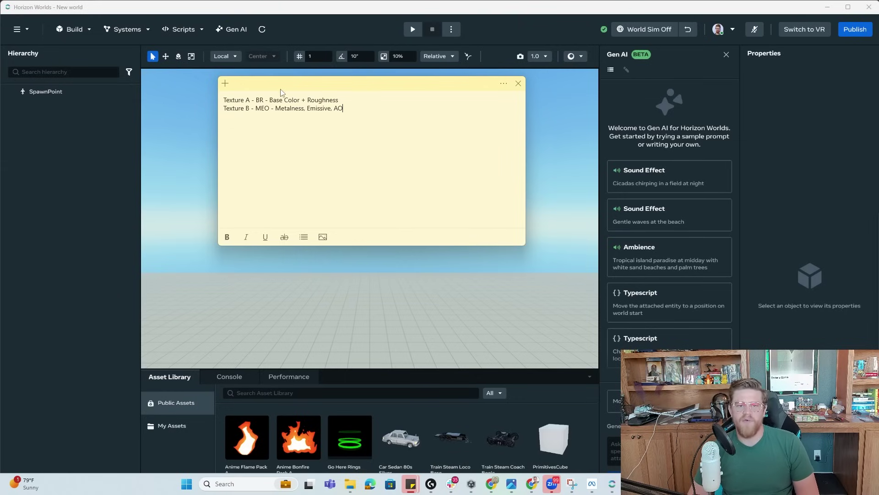
Step: Add lines 'BR - Base + Roughness' and '+ Name of material in the FBX file = "_Metal"' below the texture list
left_click_drag(225, 100, 373, 110)
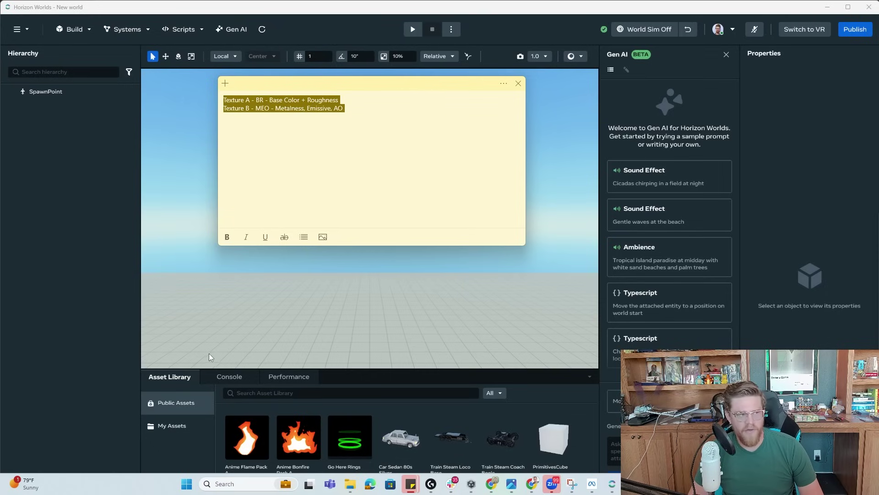
left_click(336, 127)
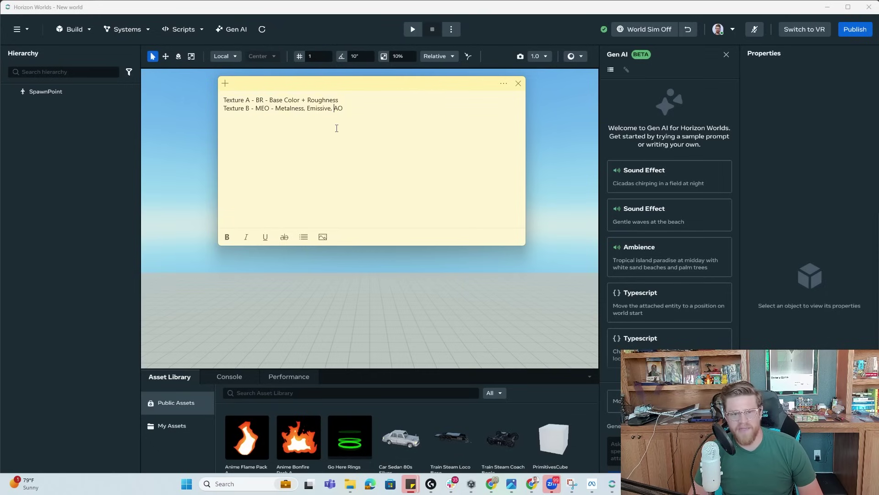
left_click(360, 110)
key("Return")
key("Return")
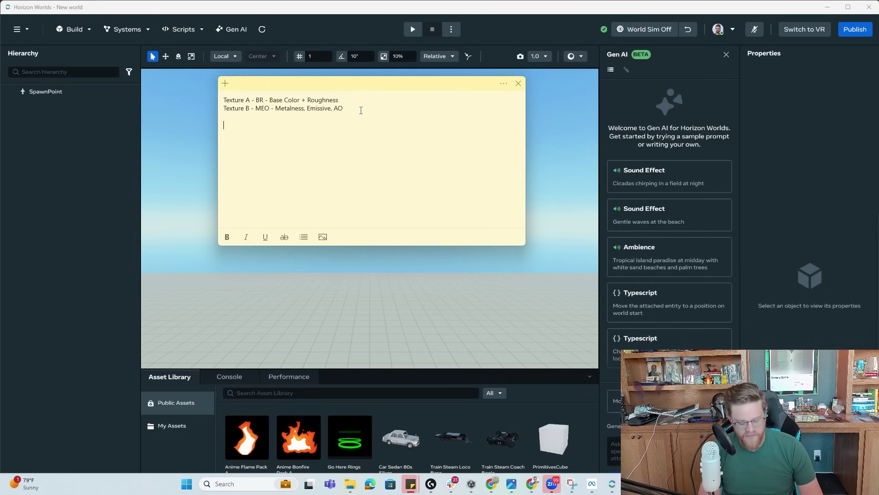
type("BR")
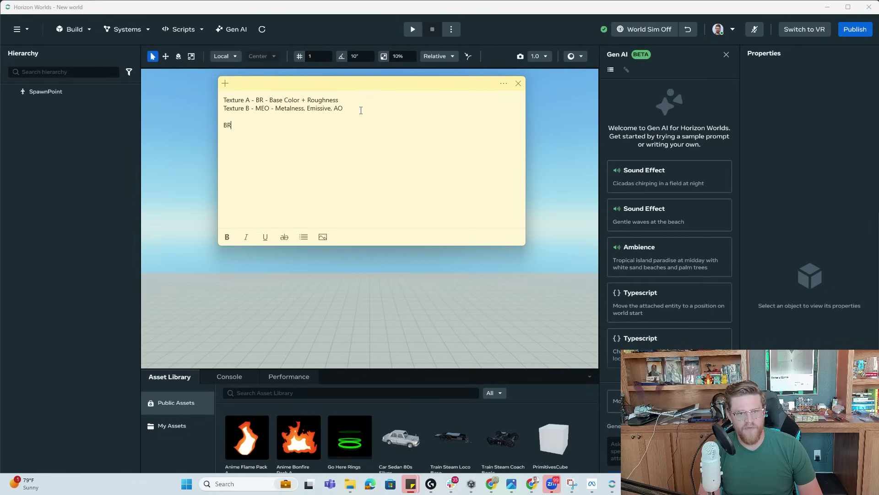
type(" - Base")
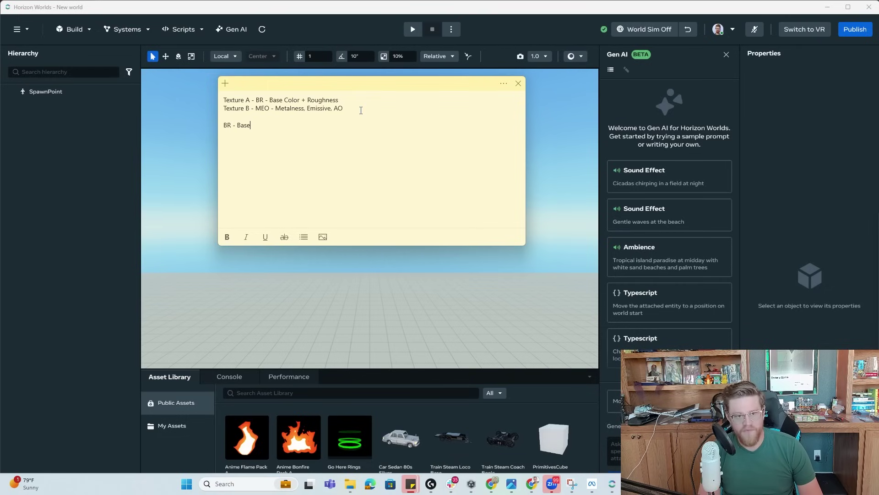
type(" + Roughness")
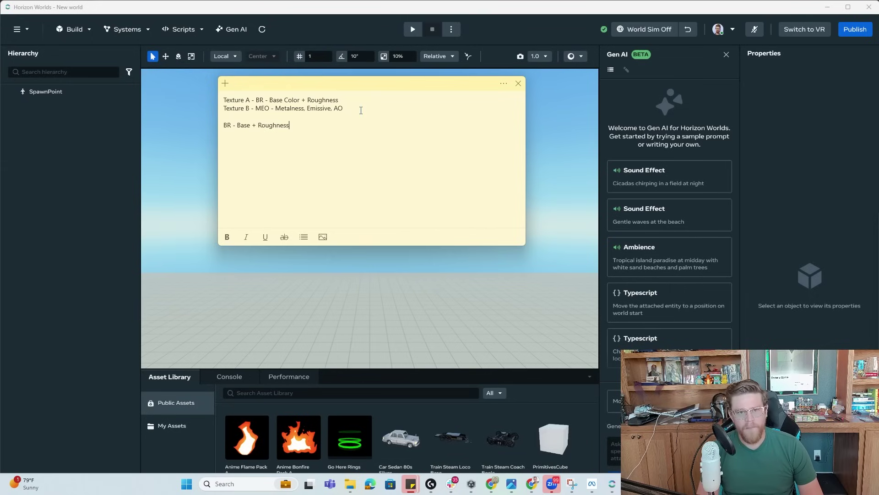
key("Return")
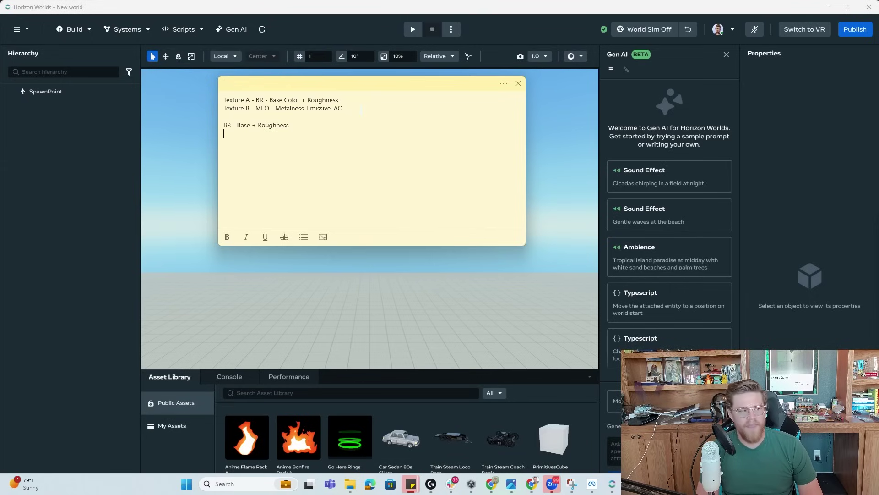
key("Return")
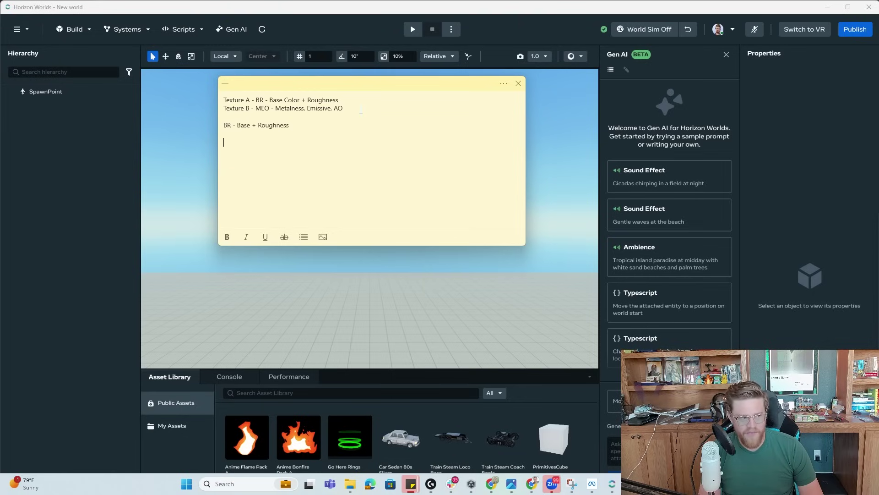
type("BR ")
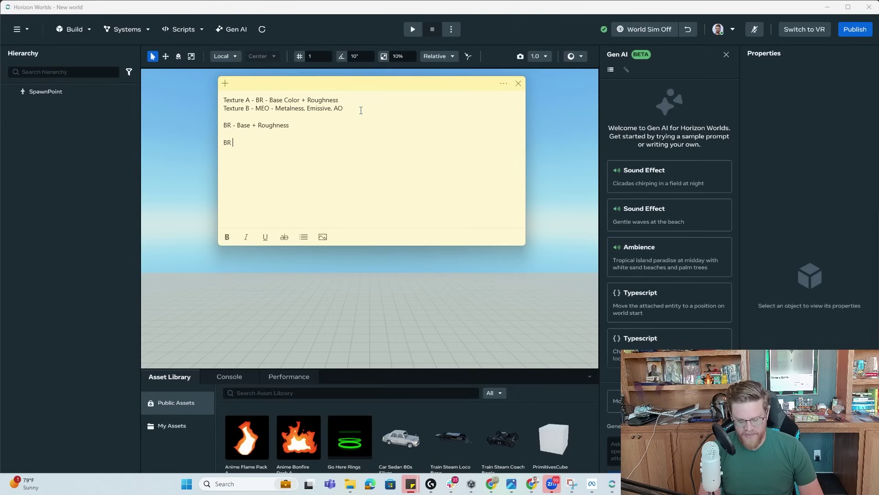
type("- Base ")
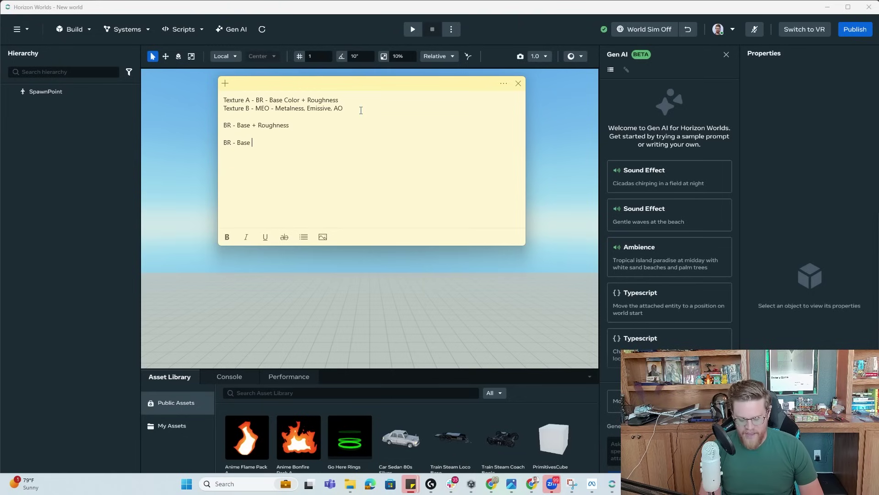
type("+ Roughness ")
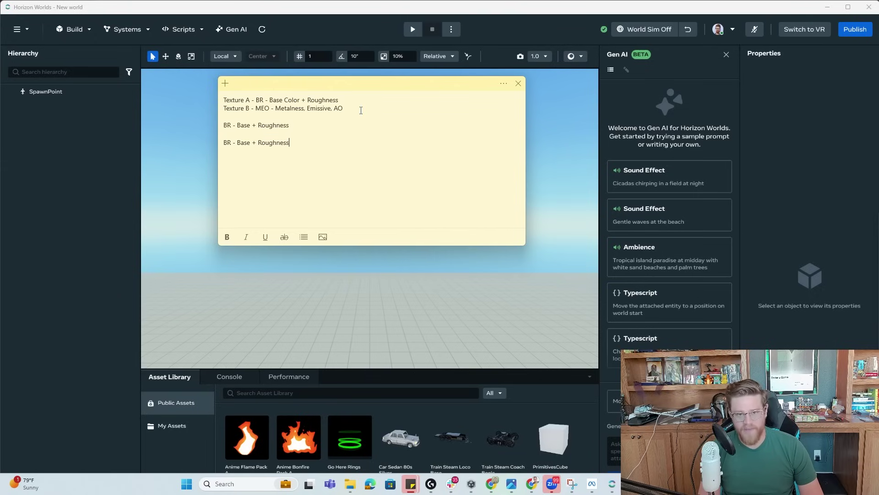
type("+ ")
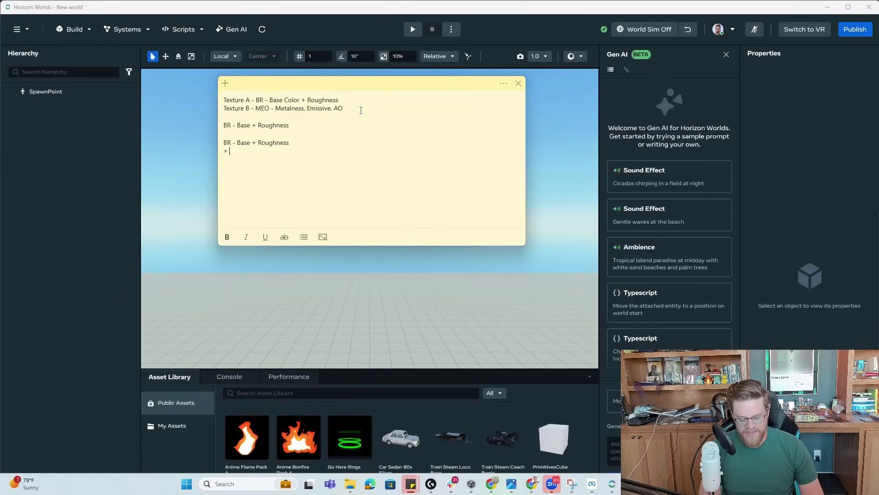
type("Name of materia")
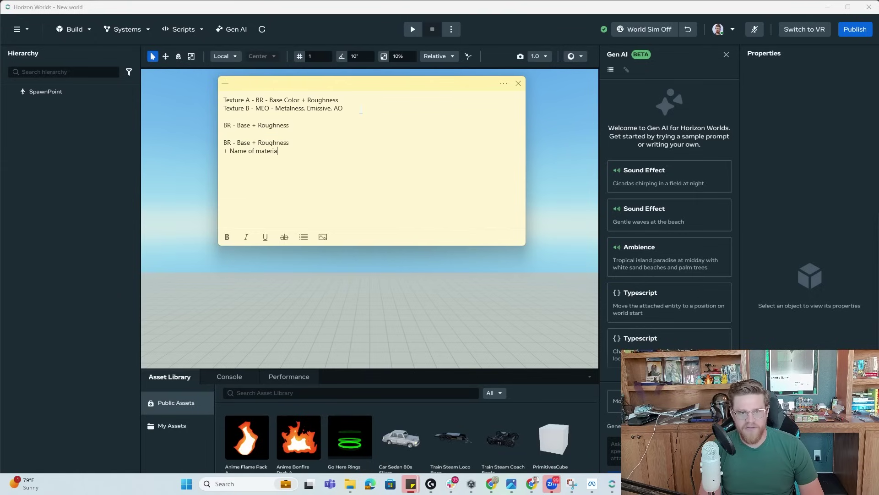
type("l in the FBX")
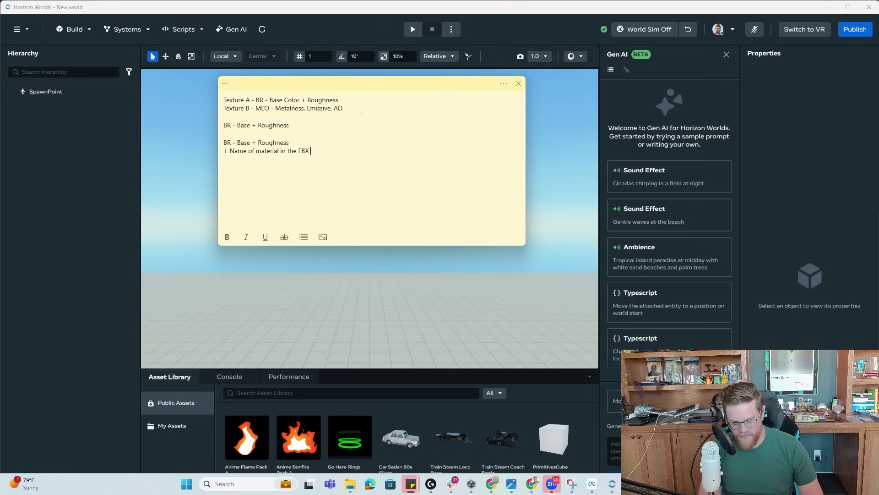
type(" file")
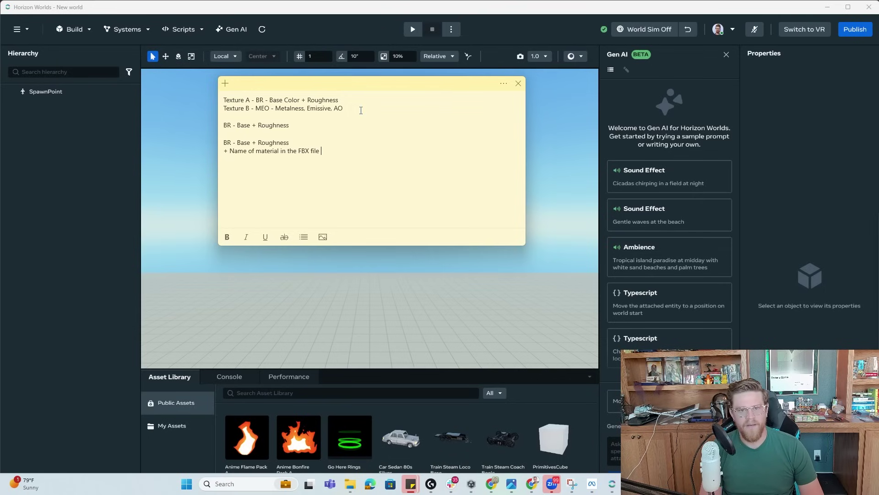
type(" =")
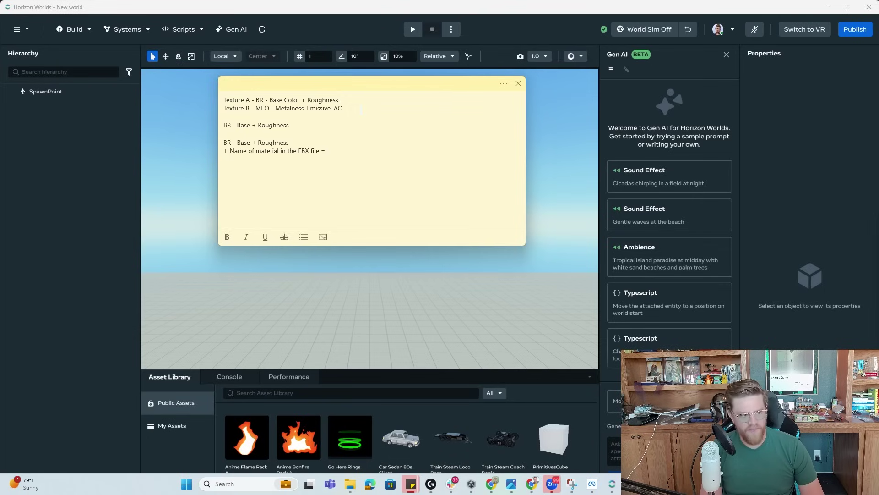
type(" \"")
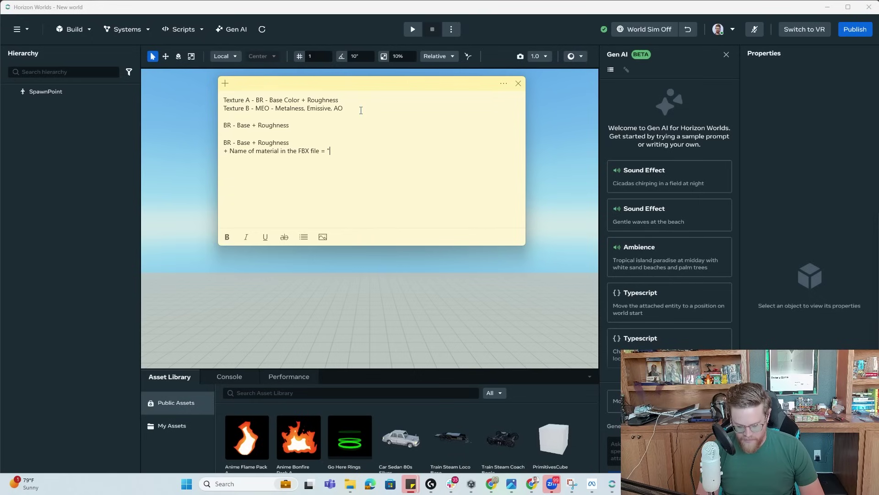
type("_Metal")
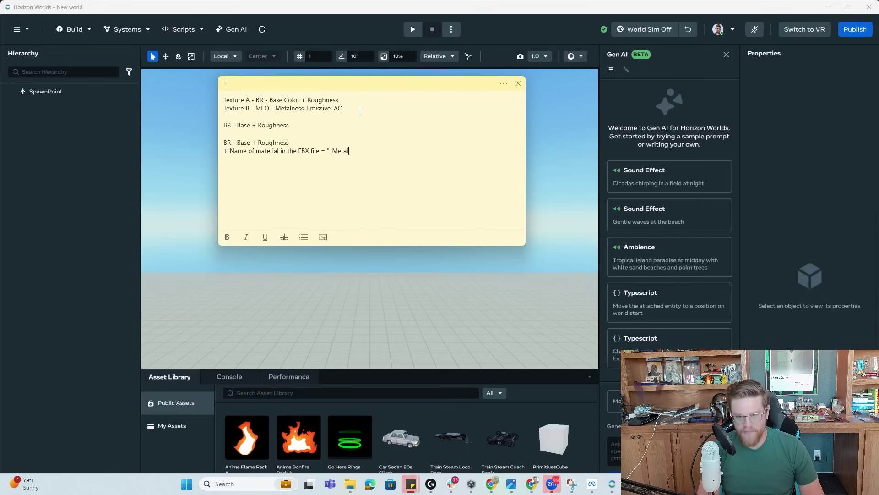
type("\"")
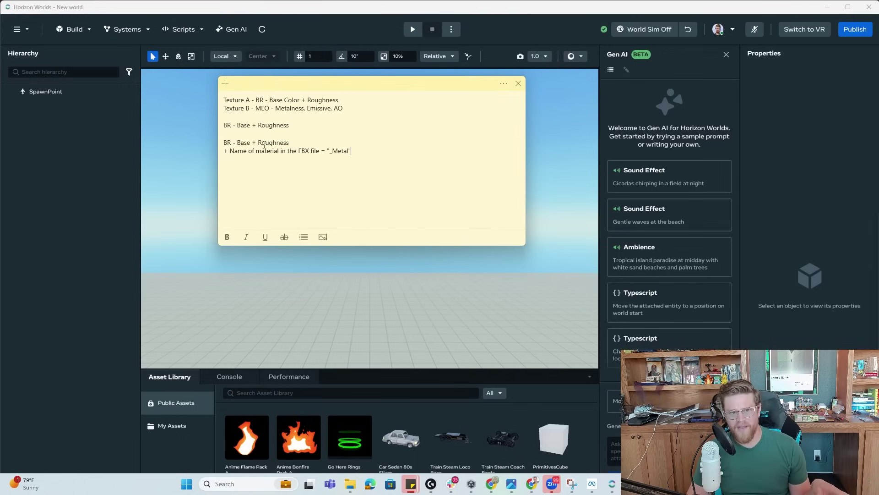
double_click(260, 99)
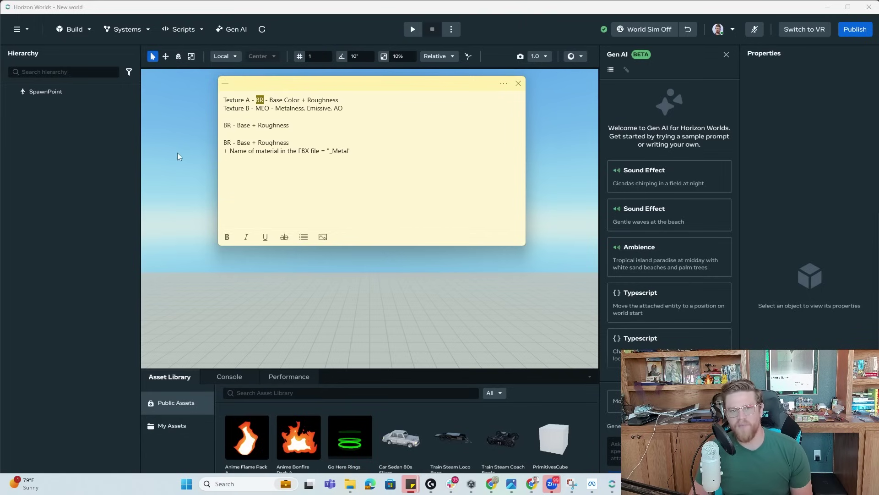
left_click_drag(343, 109, 219, 91)
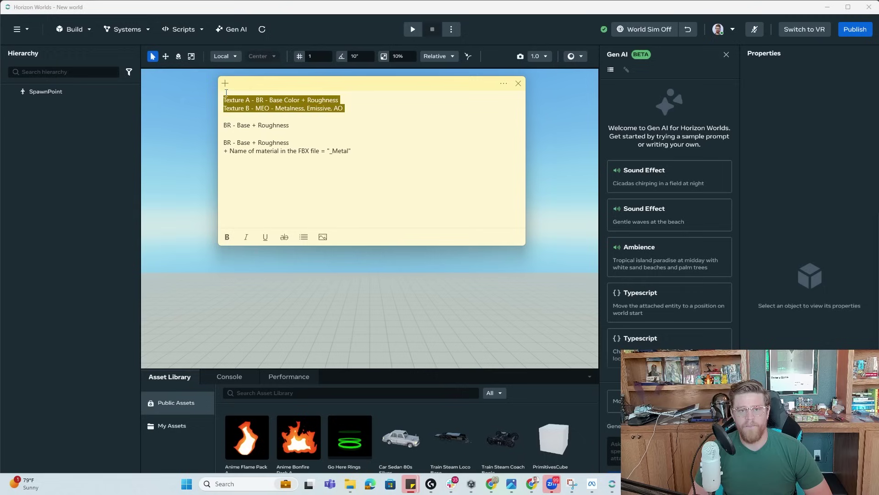
left_click(238, 99)
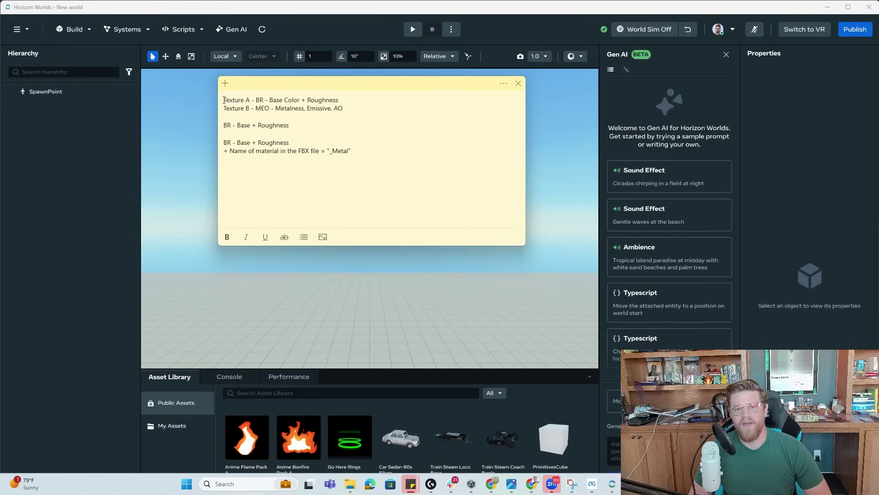
triple_click(224, 100)
left_click(253, 99)
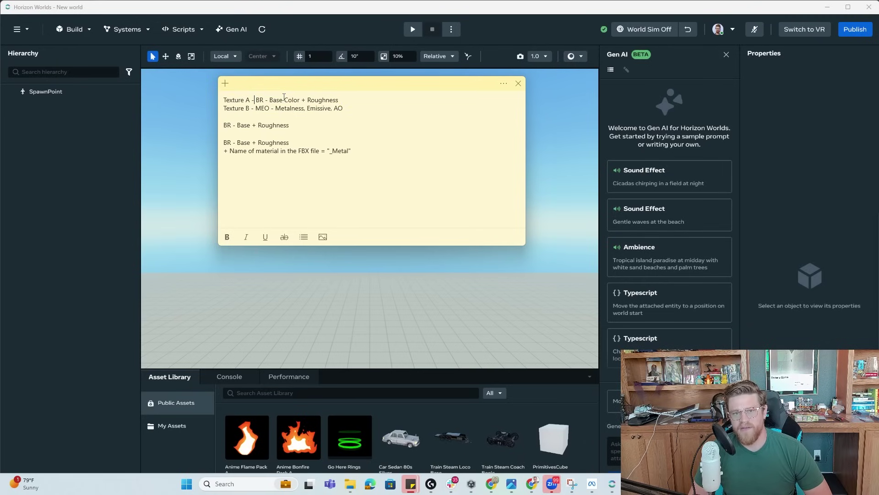
double_click(309, 100)
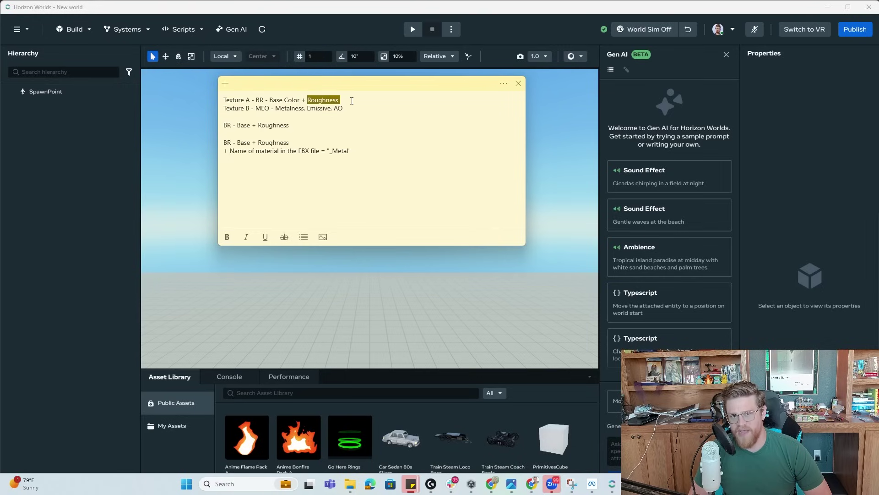
left_click(229, 108)
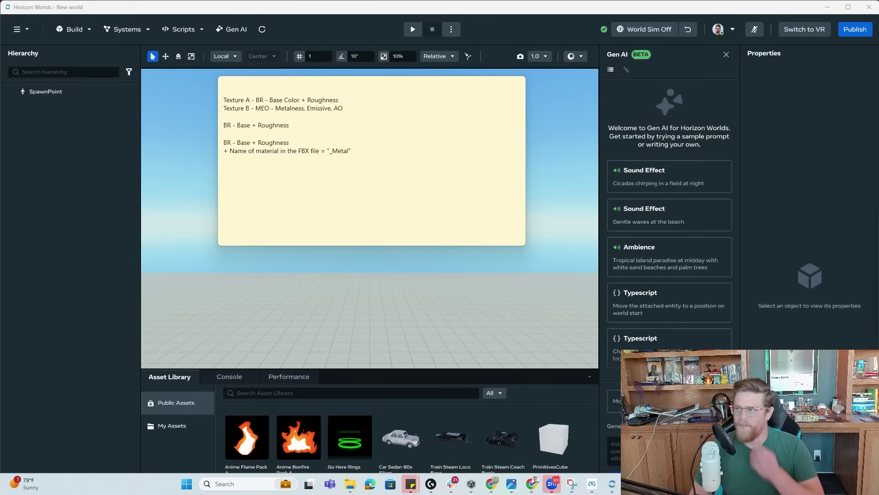
Step: Switch to Substance 3D Painter and view the 02_Body, 03_Base and 01_Head texture sets
key("alt+Tab")
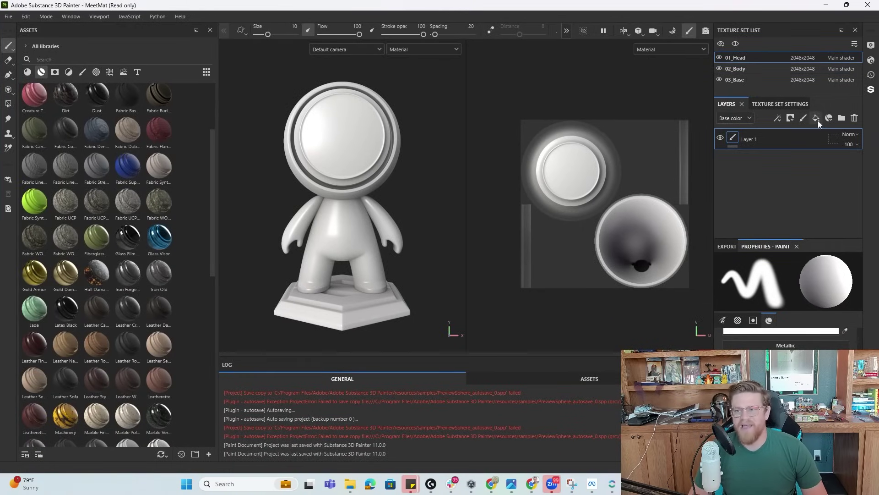
left_click(760, 68)
left_click(758, 80)
left_click(760, 68)
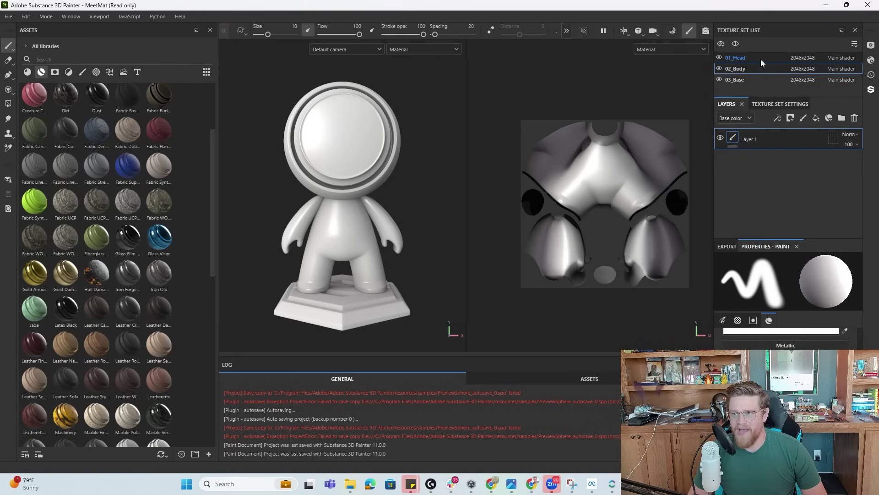
left_click(760, 58)
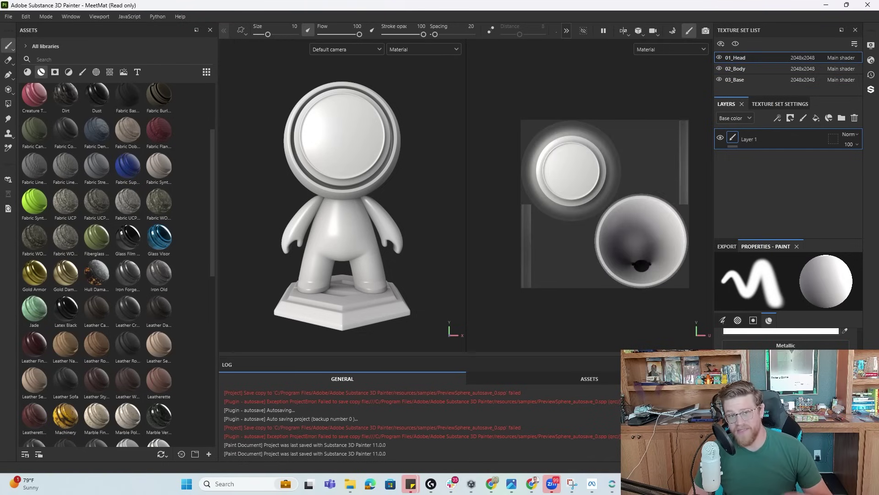
Step: Open the PreviewSphere sample project, discarding unsaved changes to the current project
left_click(9, 17)
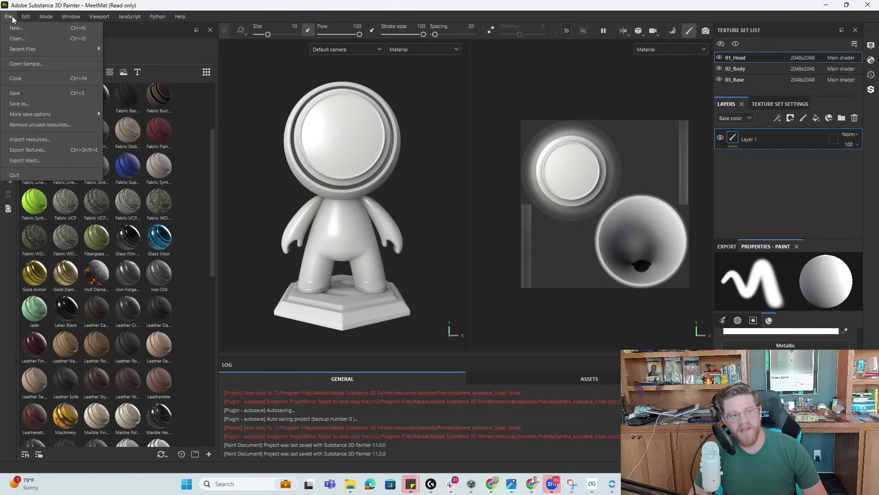
left_click(25, 63)
left_click(112, 123)
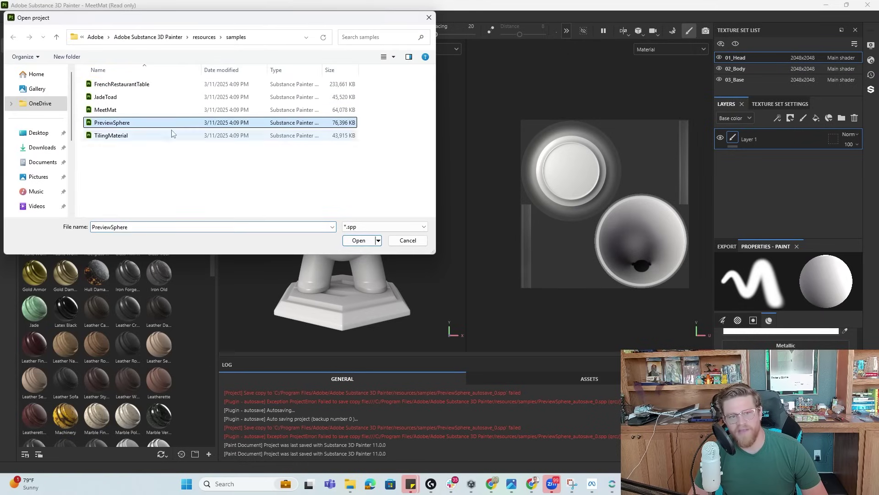
left_click(365, 244)
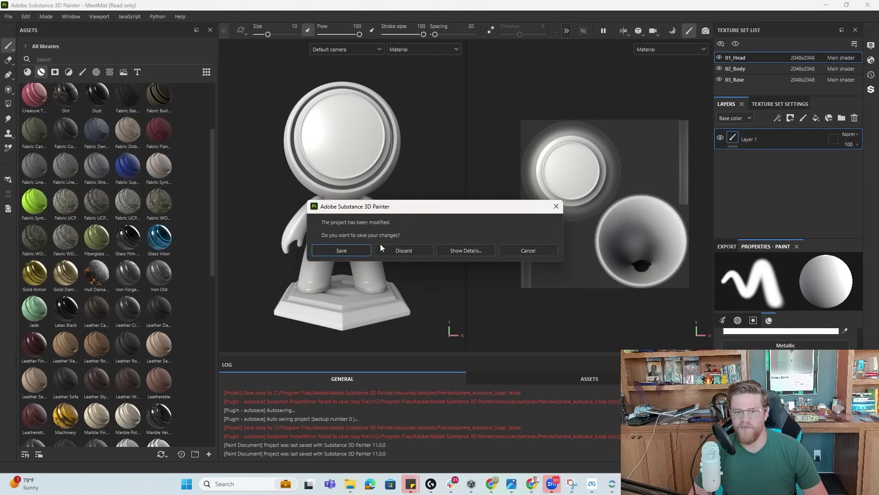
left_click(406, 251)
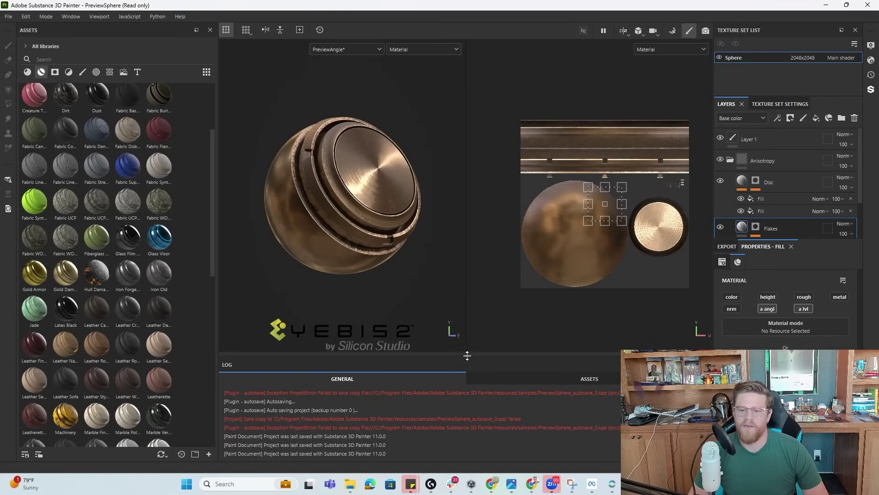
Step: Shrink the log and Assets panels and collapse the Anisotropy layer folder
left_click_drag(472, 356, 462, 386)
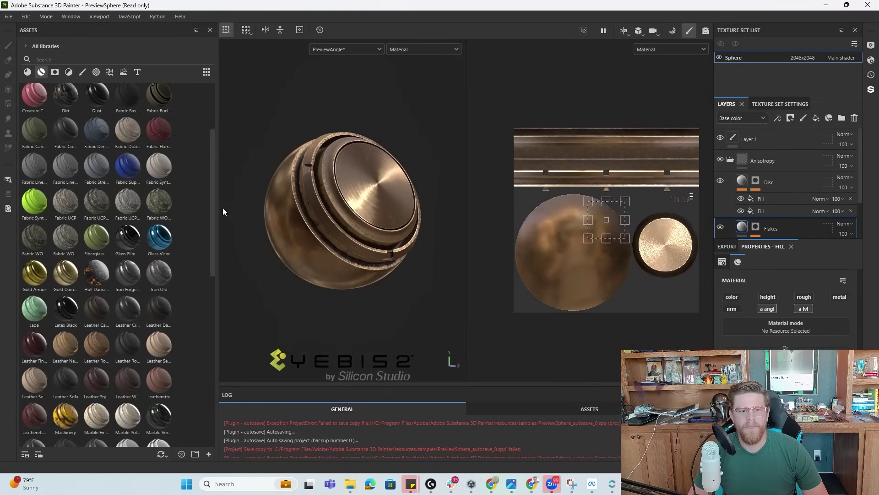
left_click_drag(218, 207, 109, 204)
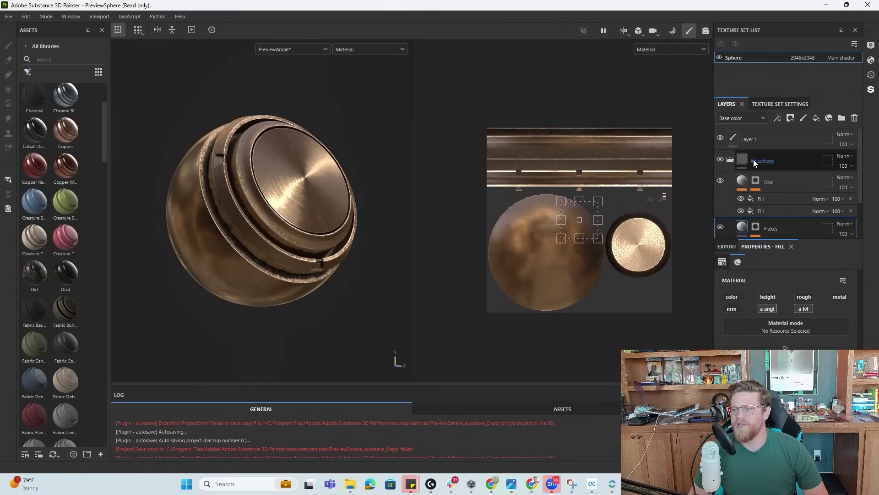
left_click(731, 160)
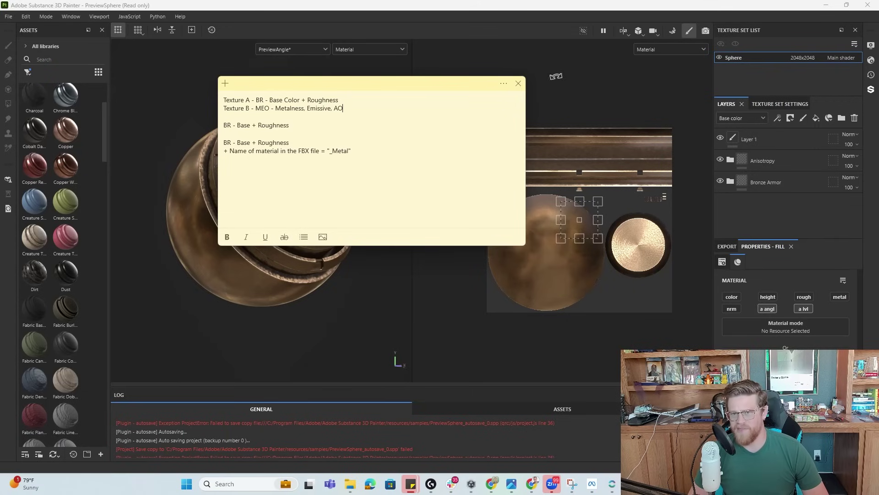
left_click(556, 76)
left_click_drag(365, 204, 357, 211, "alt")
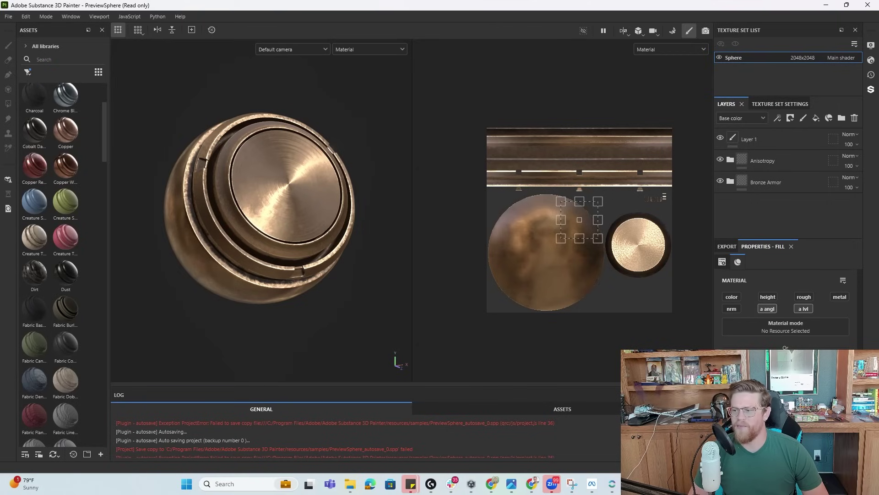
Step: Bake Normal and Ambient occlusion mesh maps for the Sphere texture set, then return to painting mode
left_click(673, 31)
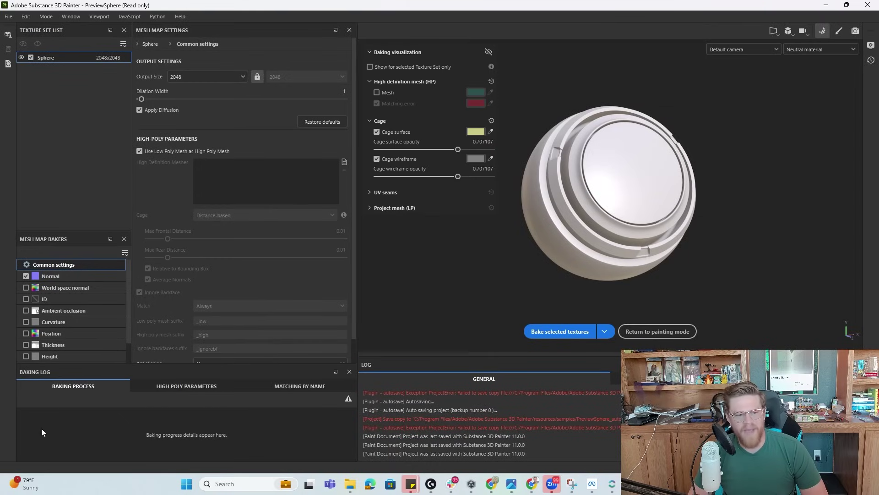
left_click(26, 310)
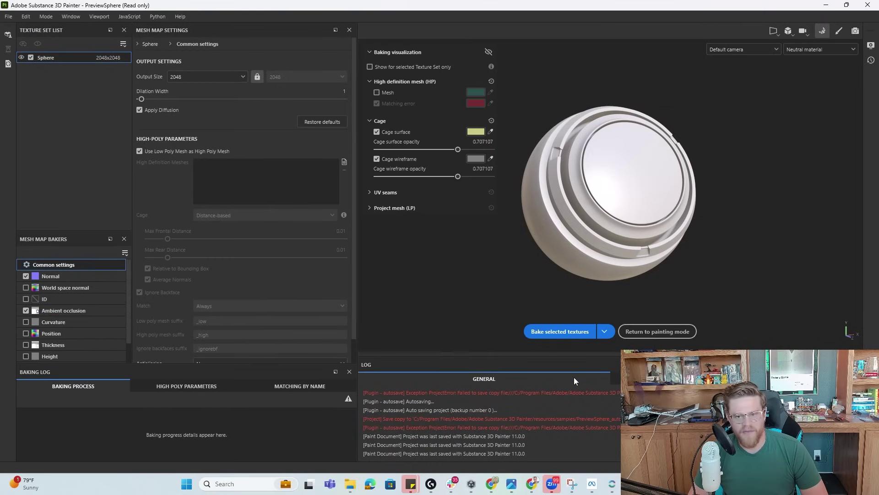
left_click(571, 334)
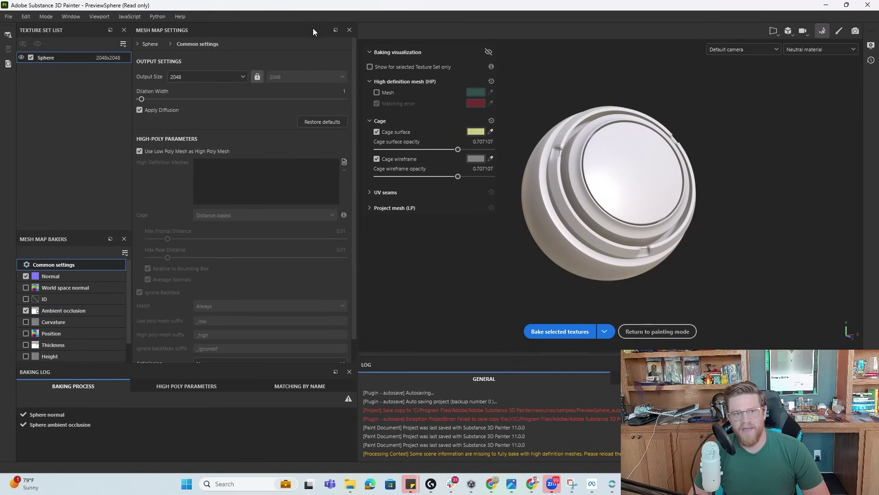
left_click(840, 31)
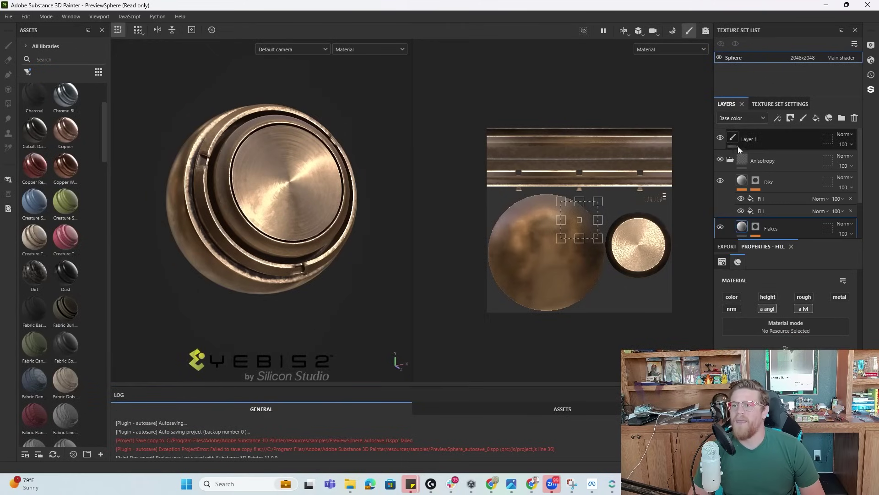
Step: Create a new output template preset in Export Textures and name it HorizonWorlds
left_click(731, 160)
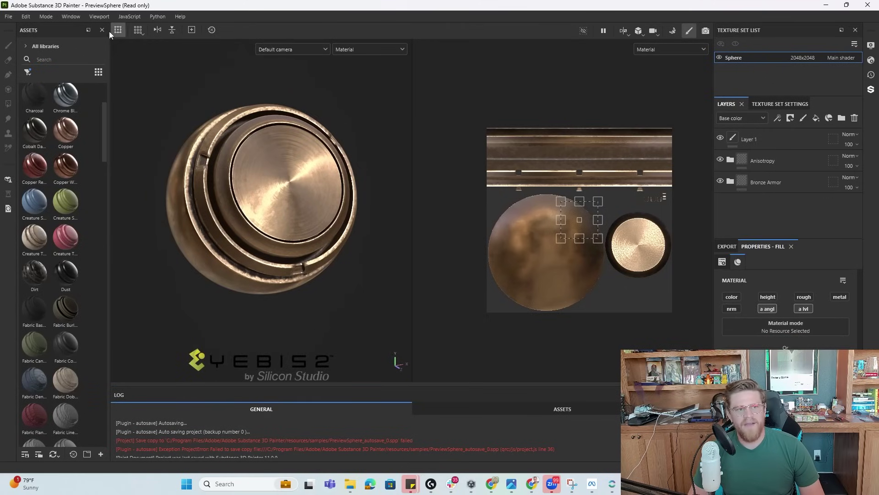
left_click(9, 16)
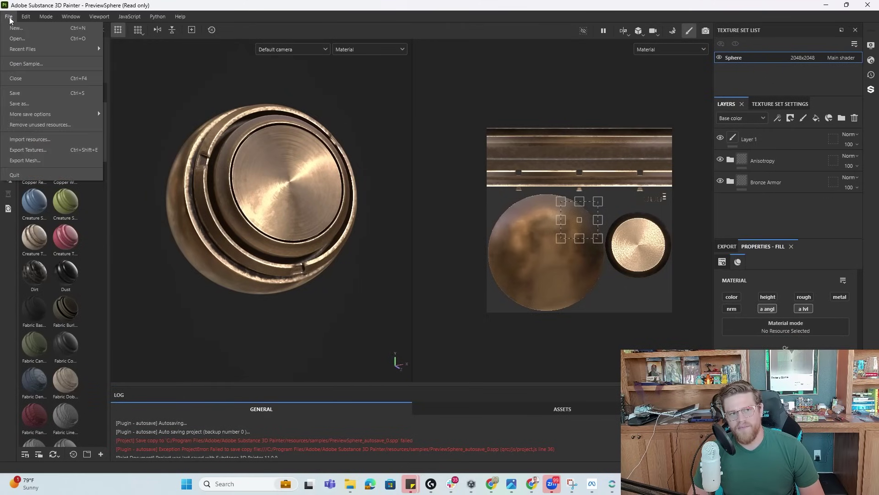
mouse_move(26, 16)
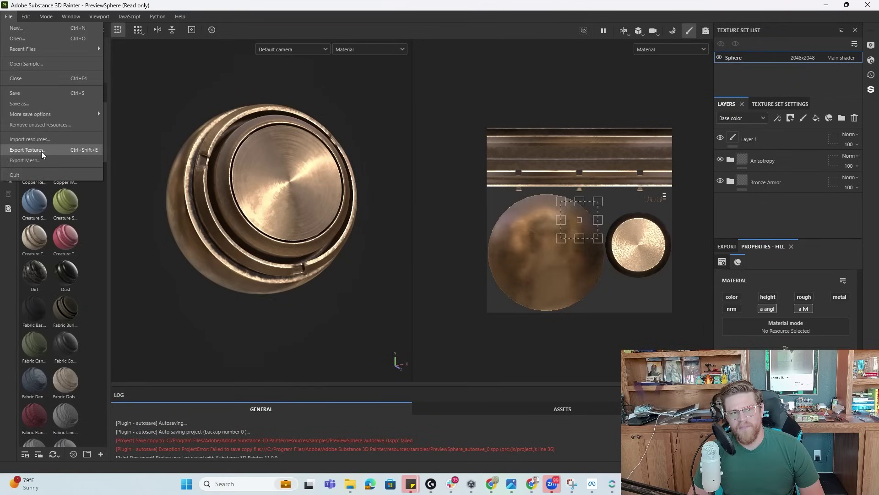
key("Escape")
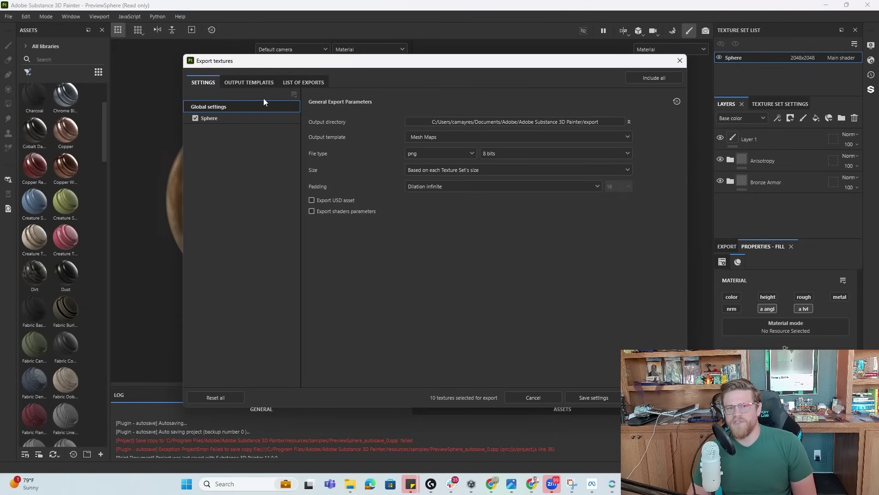
left_click(248, 83)
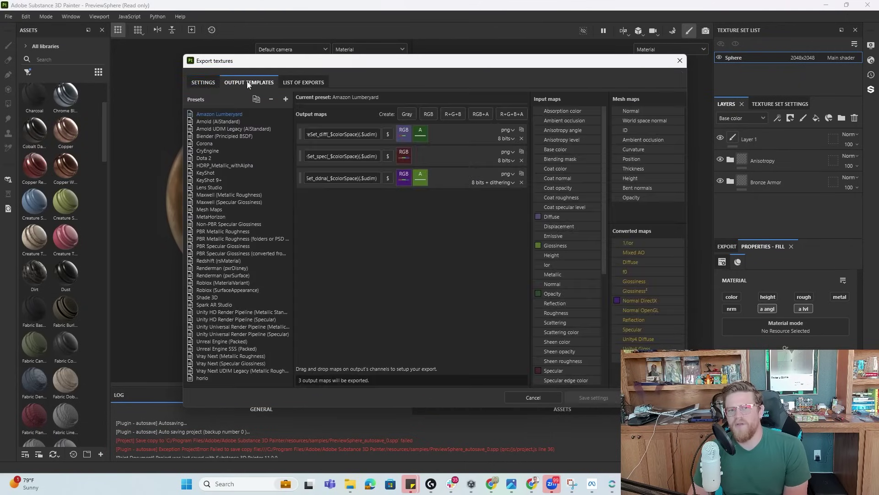
left_click(286, 99)
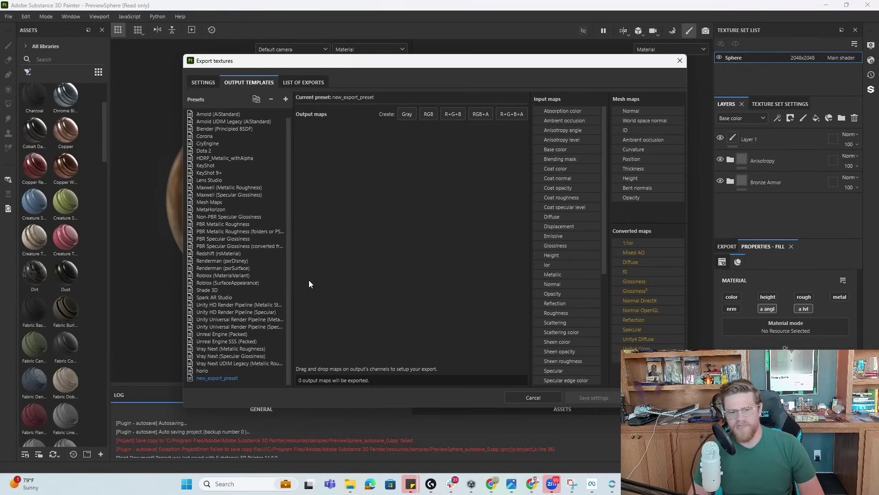
right_click(237, 379)
left_click(251, 382)
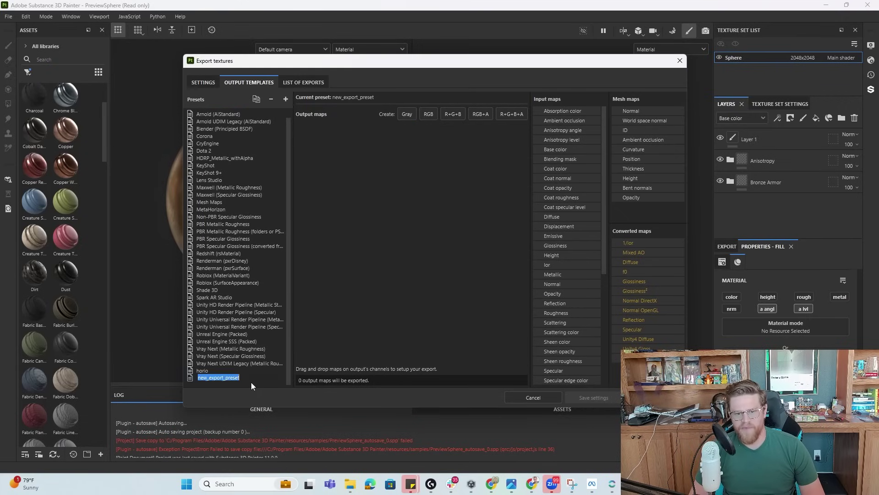
type("HorizonW")
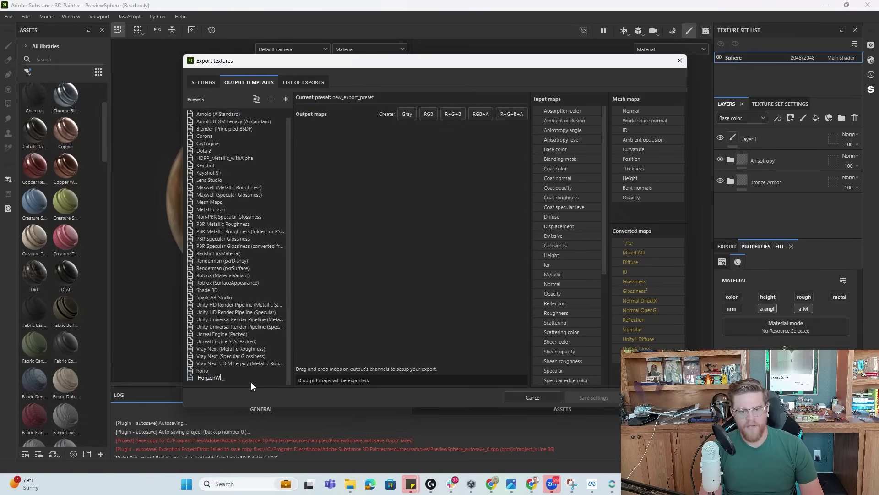
type("orlds")
key("Return")
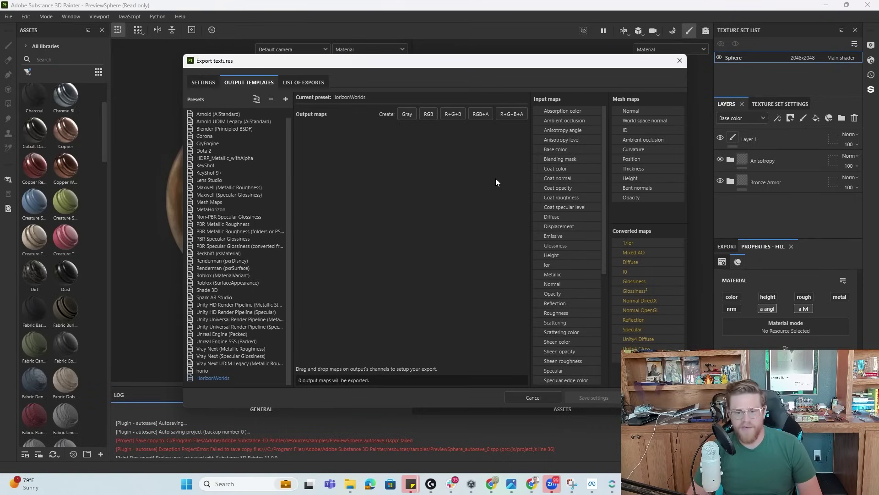
Step: Add an RGB+A output map with Base color in the RGB channels and Roughness in alpha
left_click(411, 484)
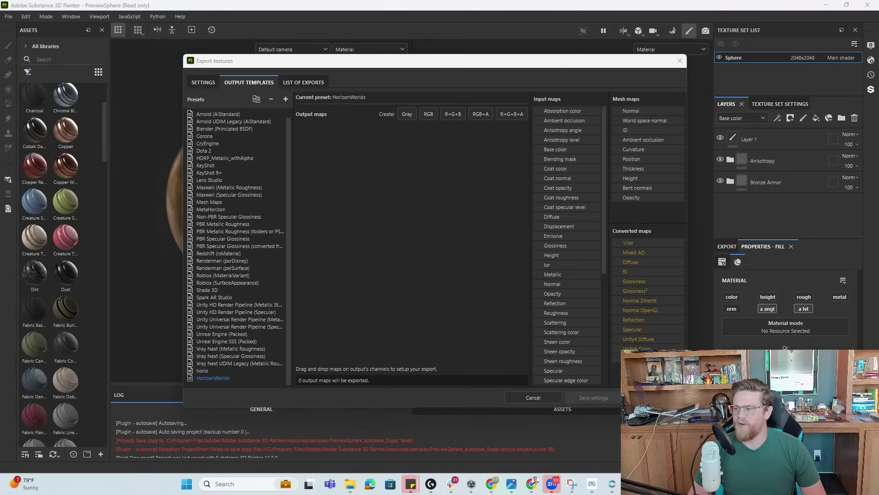
left_click_drag(340, 87, 188, 76)
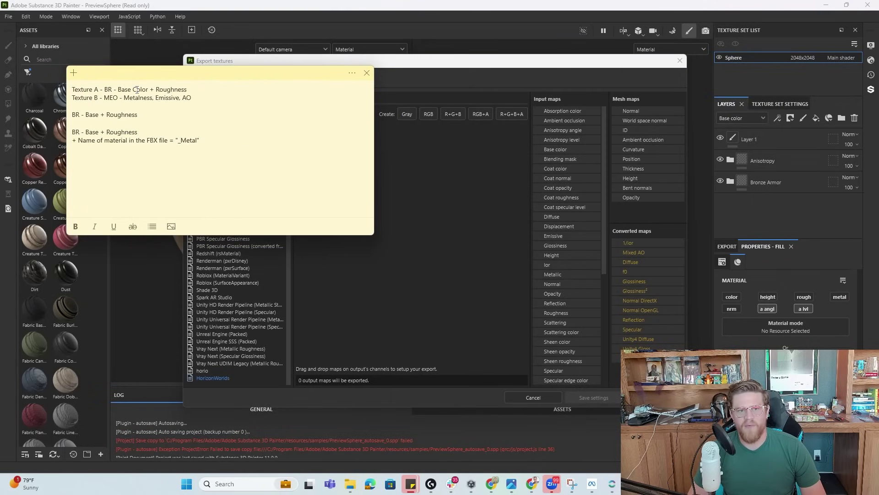
left_click(435, 182)
left_click(481, 115)
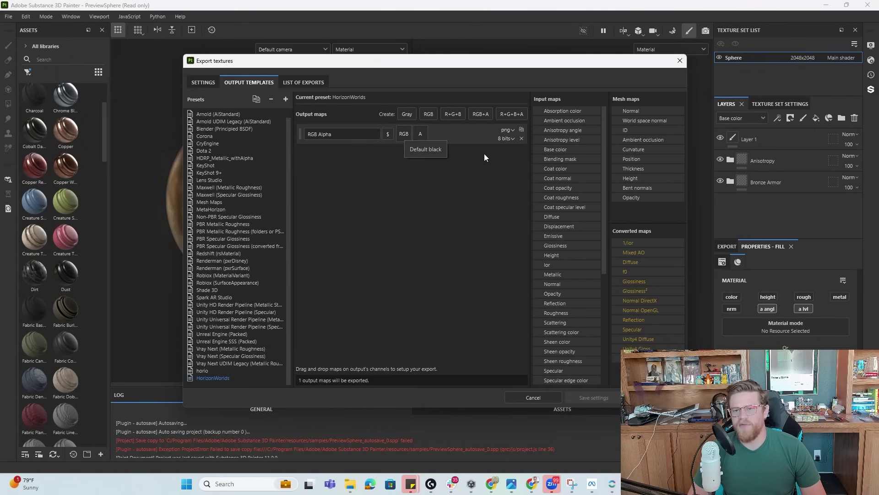
left_click_drag(566, 150, 405, 135)
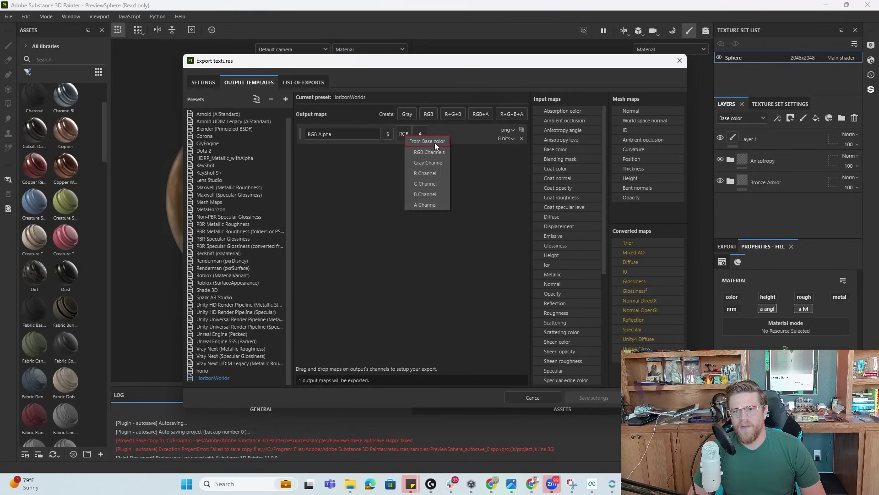
left_click(435, 152)
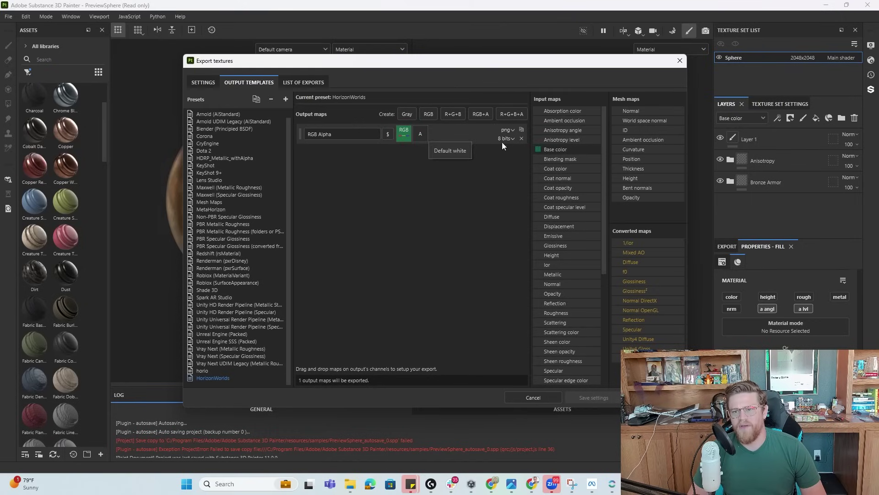
scroll(560, 253, "down", 2)
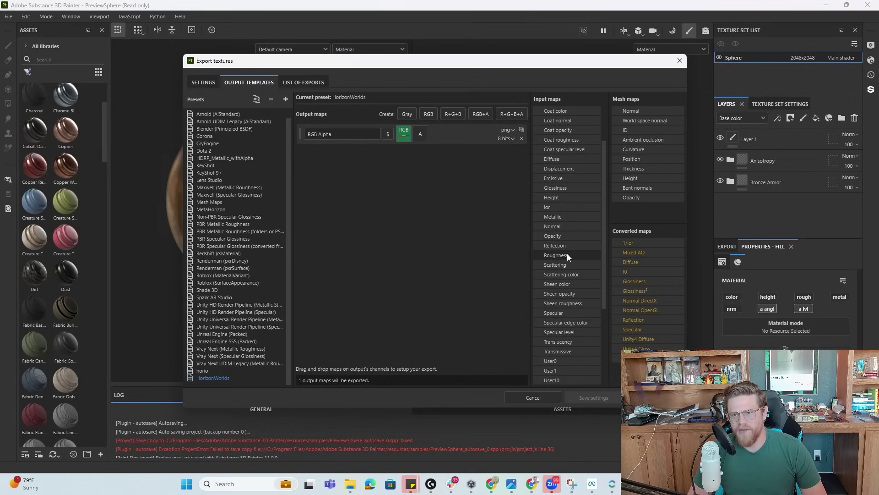
left_click_drag(567, 254, 421, 131)
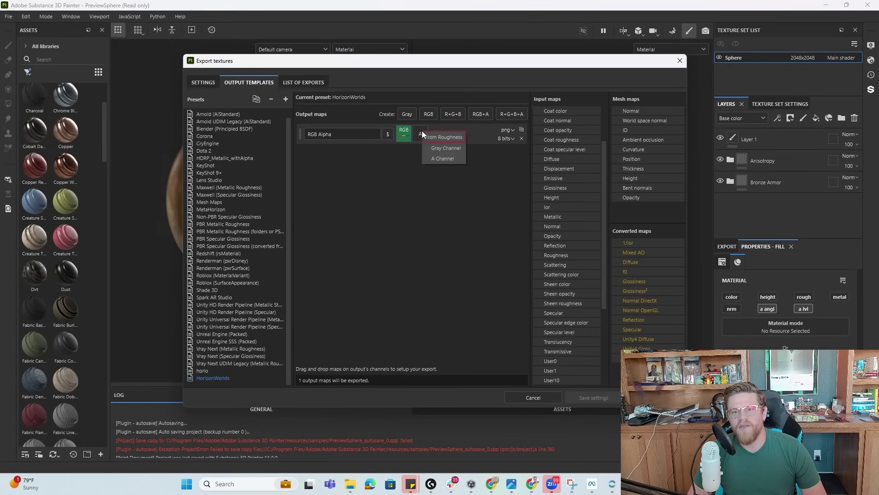
left_click(444, 149)
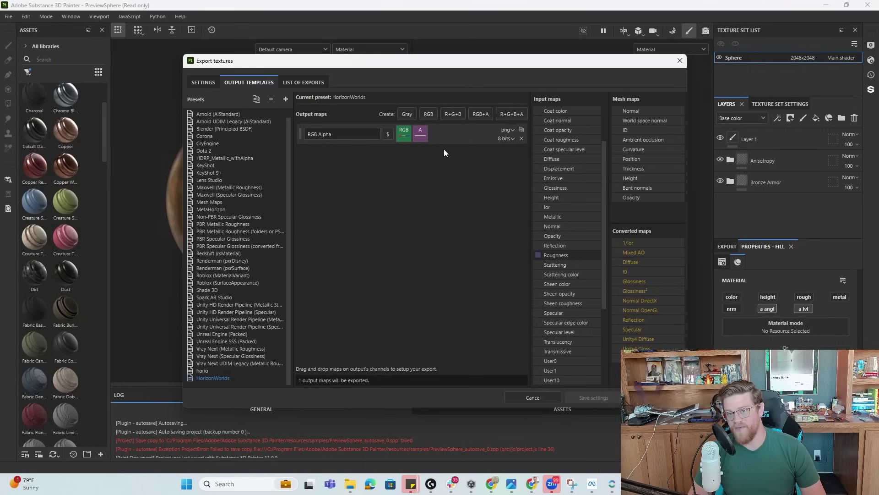
Step: Add a second map with Metallic in R, Emissive in G and Ambient occlusion in B as gray channels
left_click(512, 114)
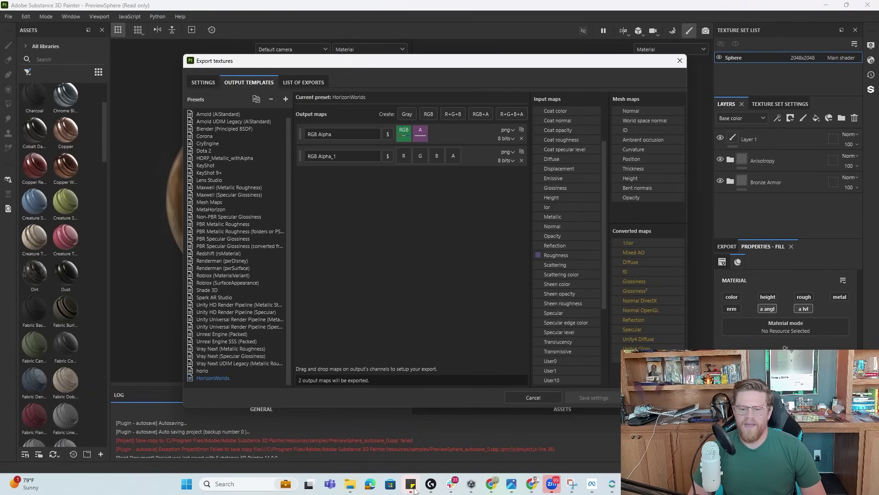
mouse_move(412, 487)
left_click(385, 408)
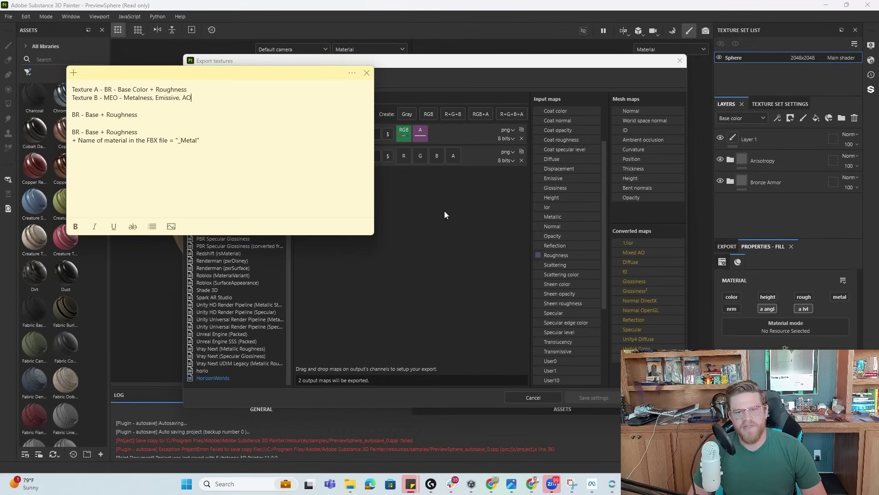
left_click(455, 194)
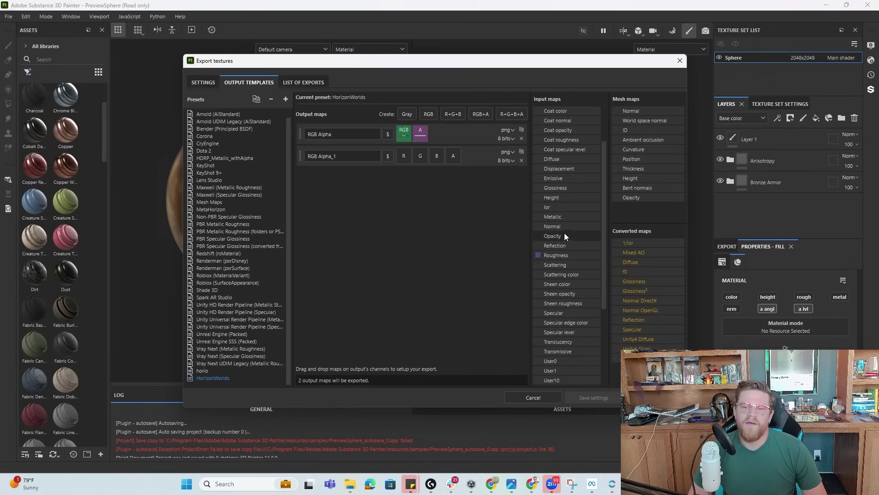
left_click_drag(565, 218, 405, 158)
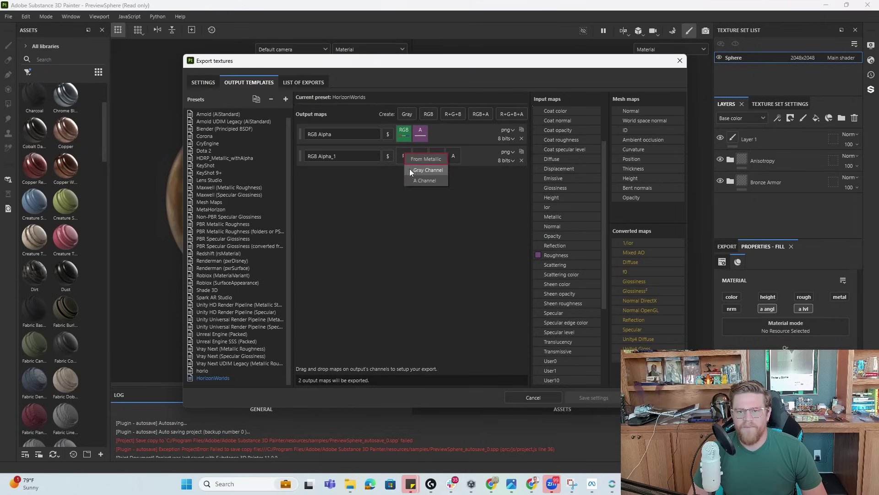
left_click(427, 169)
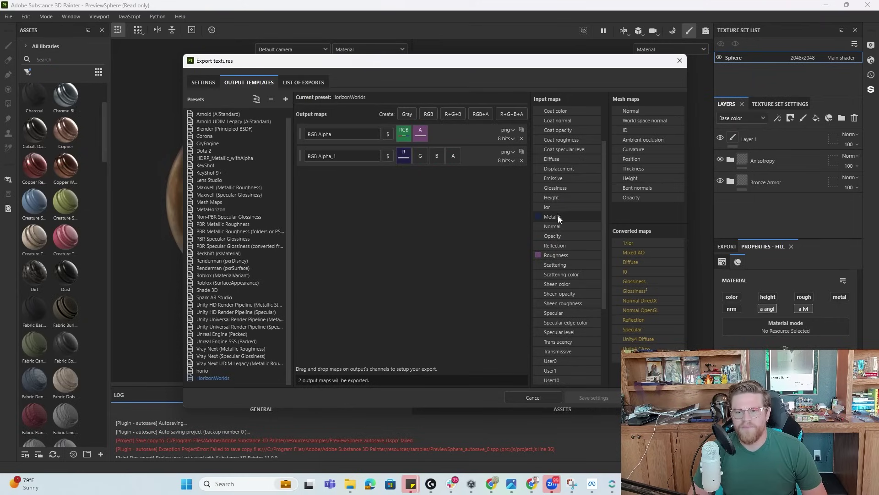
left_click_drag(568, 180, 420, 155)
left_click(447, 172)
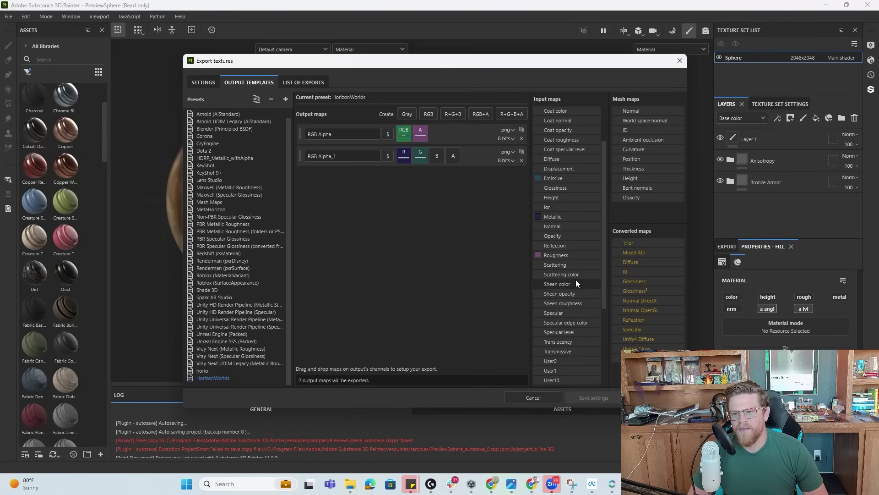
scroll(574, 279, "up", 3)
scroll(558, 140, "up", 3)
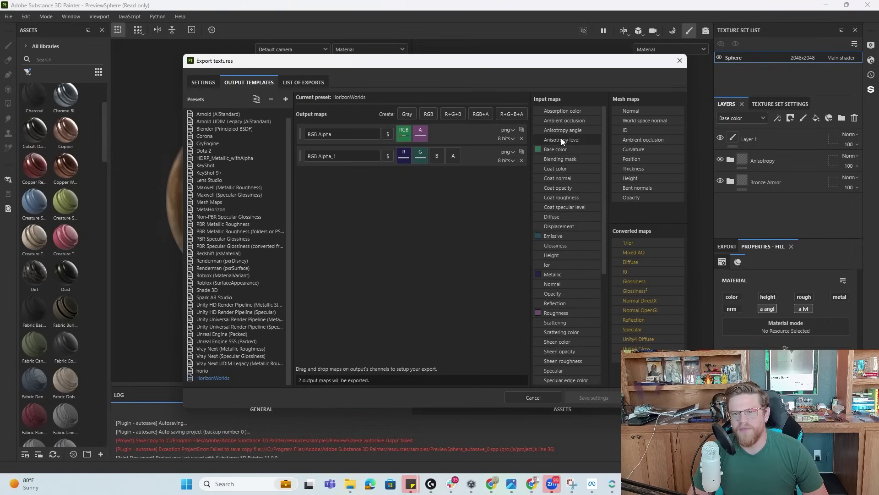
left_click_drag(568, 120, 445, 158)
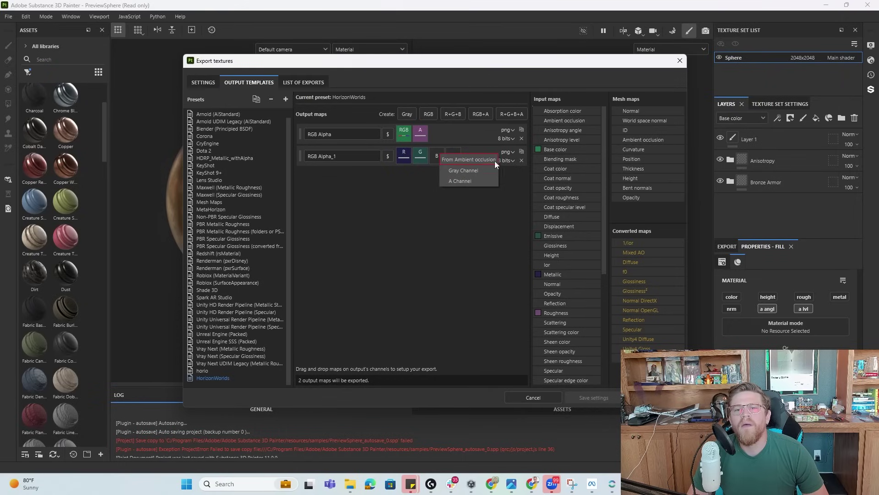
left_click(476, 172)
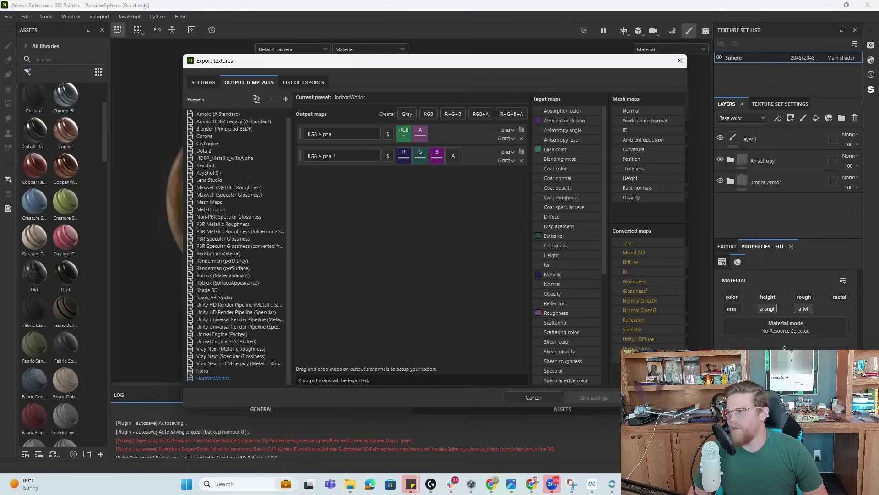
Step: Choose HorizonWorlds as the export output template and preview the export list
left_click(204, 83)
left_click(507, 137)
scroll(490, 198, "down", 8)
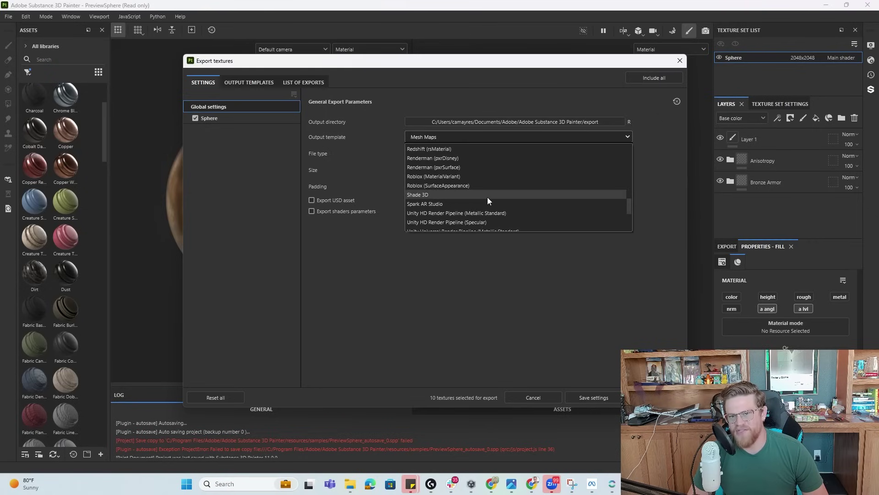
left_click(458, 222)
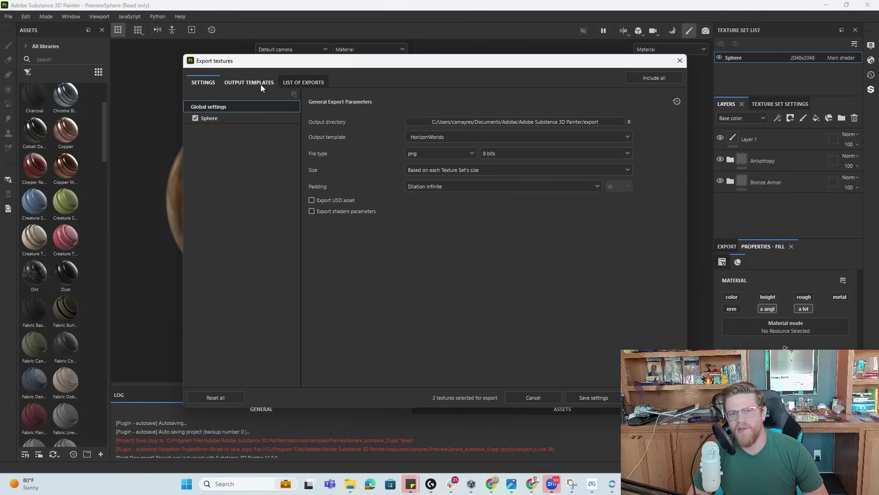
left_click(295, 84)
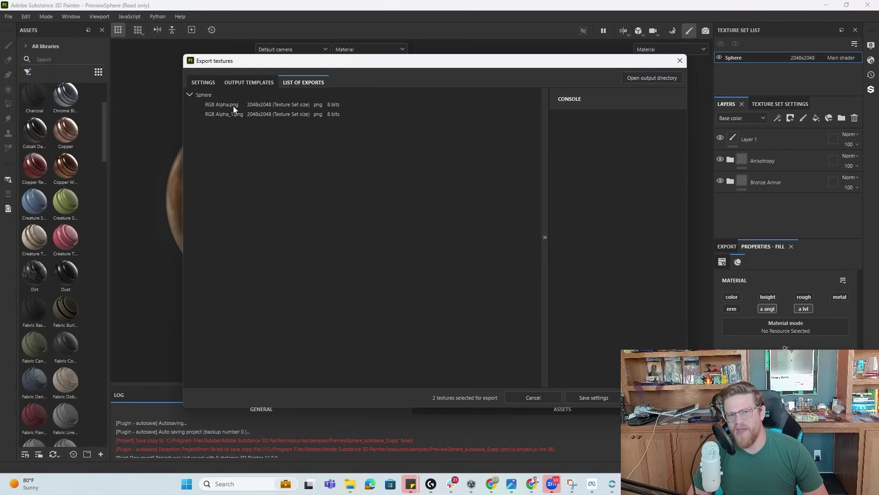
Step: Rename the two output maps to _BR and _MEO and review the _BR.png and _MEO.png exports
left_click(255, 84)
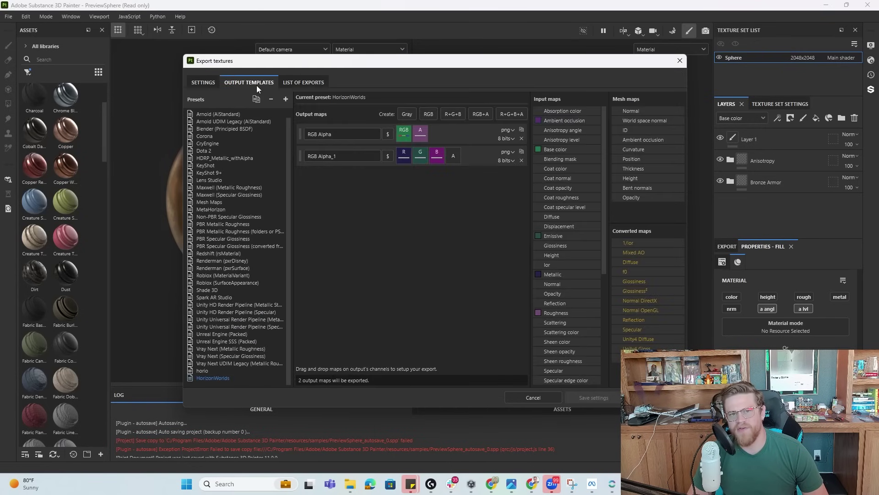
left_click_drag(343, 134, 290, 133)
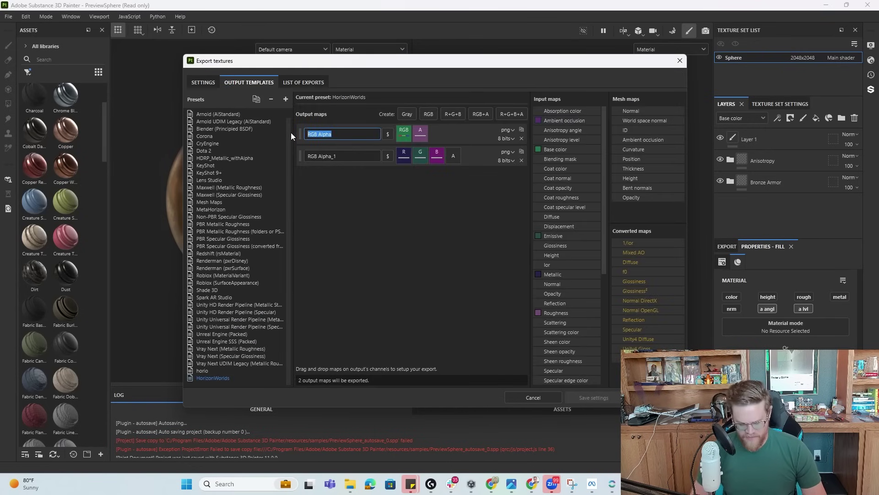
type("_B")
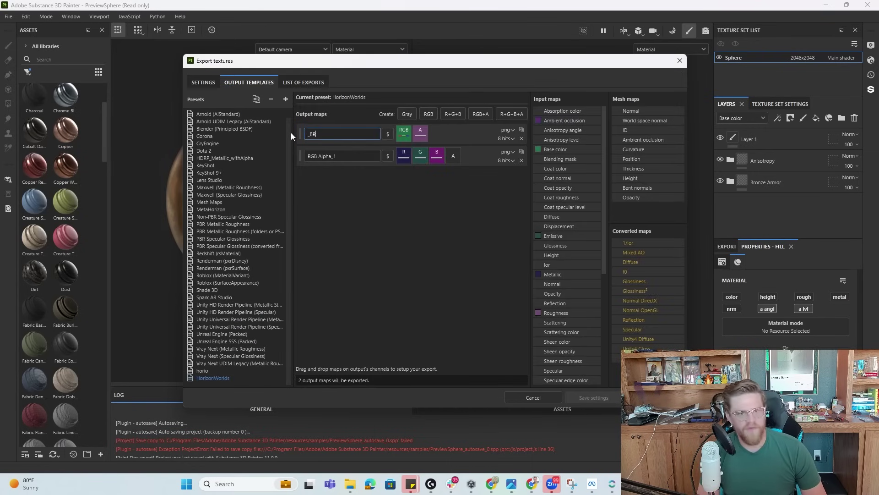
type("R")
left_click_drag(347, 156, 241, 154)
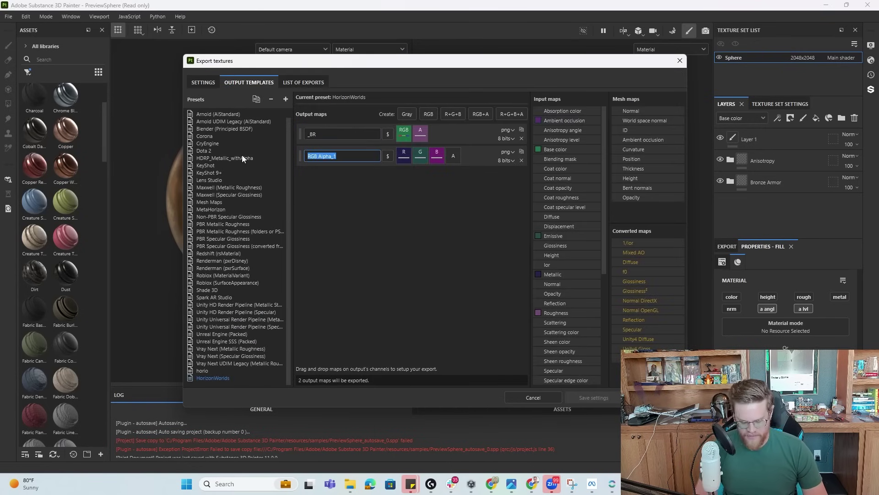
type("_MEO")
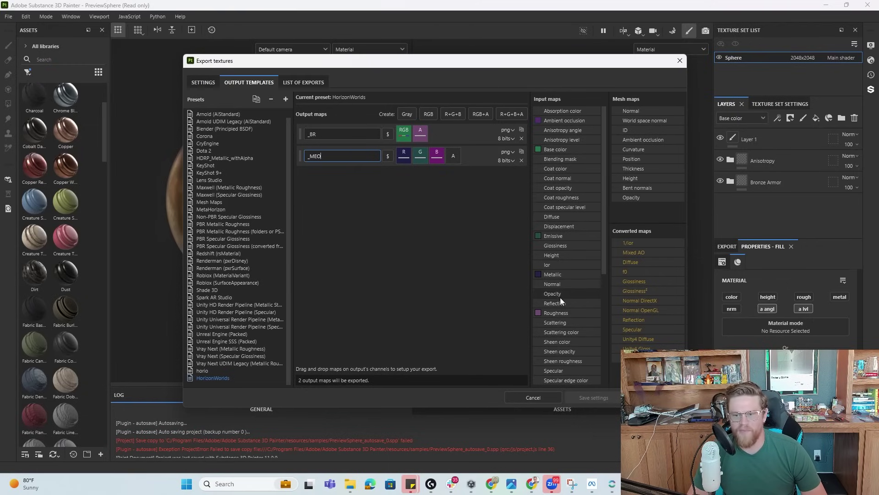
left_click(312, 83)
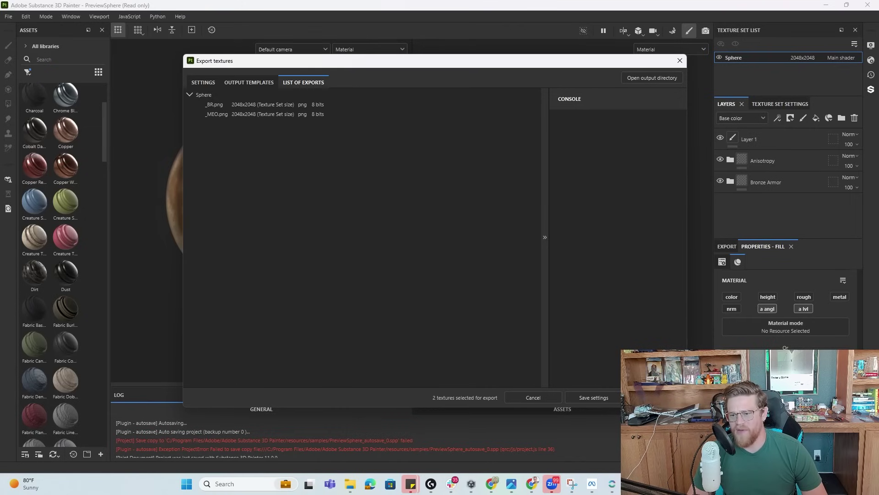
Step: Export _BR.png and _MEO.png for the Sphere texture set and close the export window
left_click(653, 398)
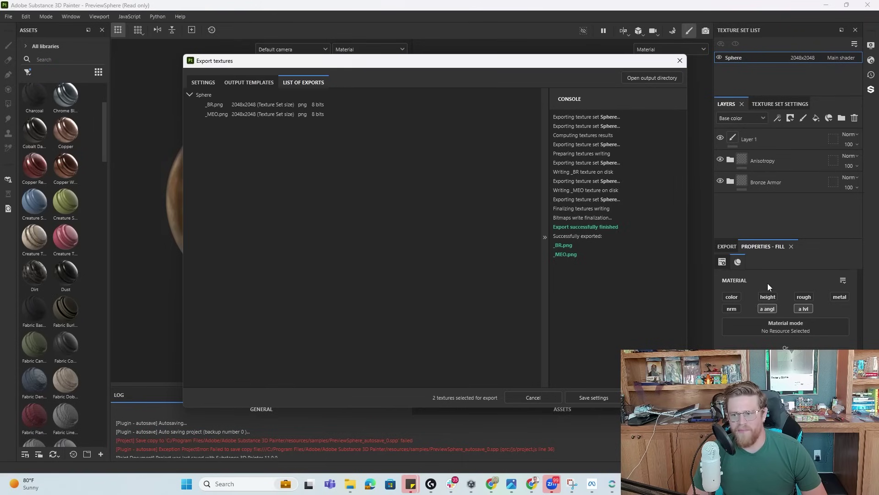
left_click(679, 61)
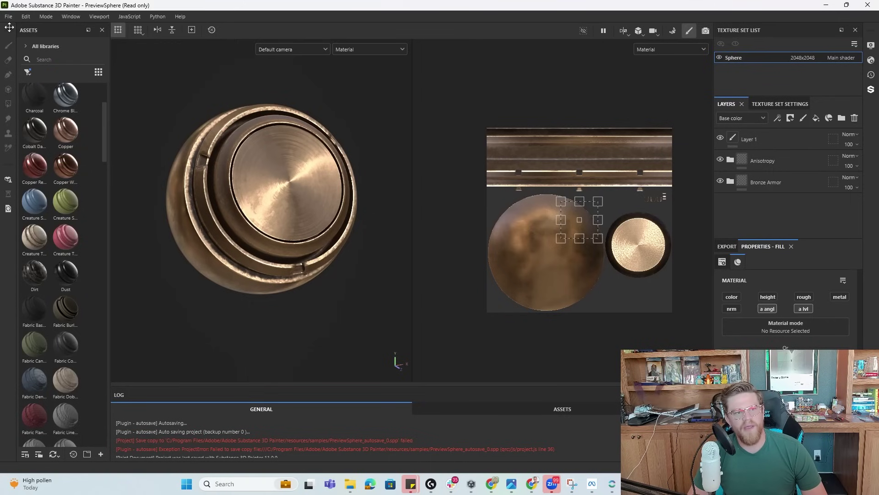
Step: Export the mesh as Sphere.fbx into Documents › HW › Tutorial
left_click(9, 16)
left_click(25, 160)
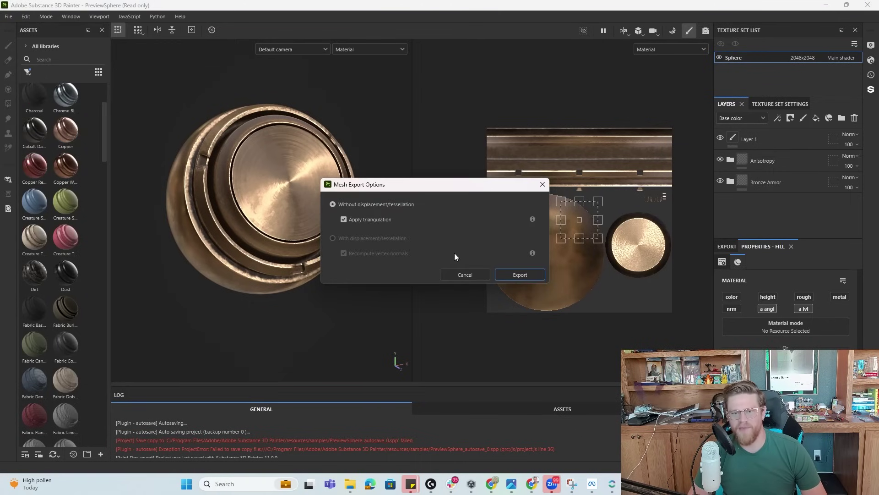
left_click(515, 272)
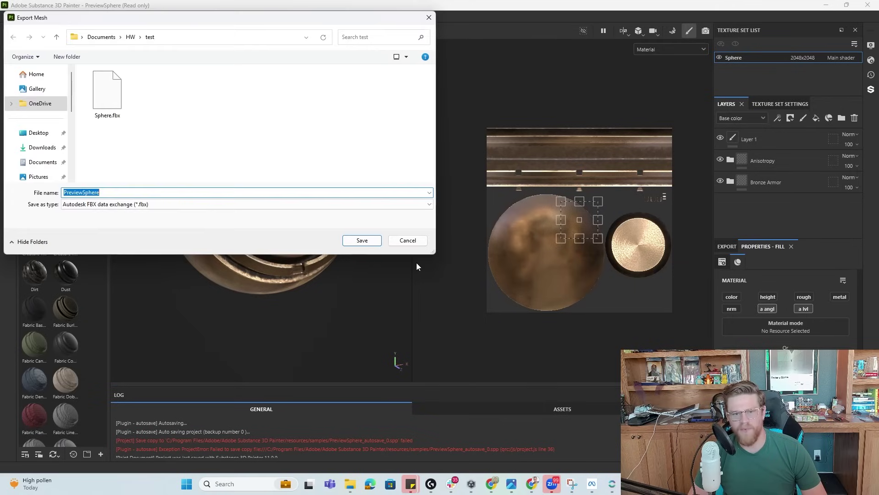
left_click(129, 37)
double_click(152, 91)
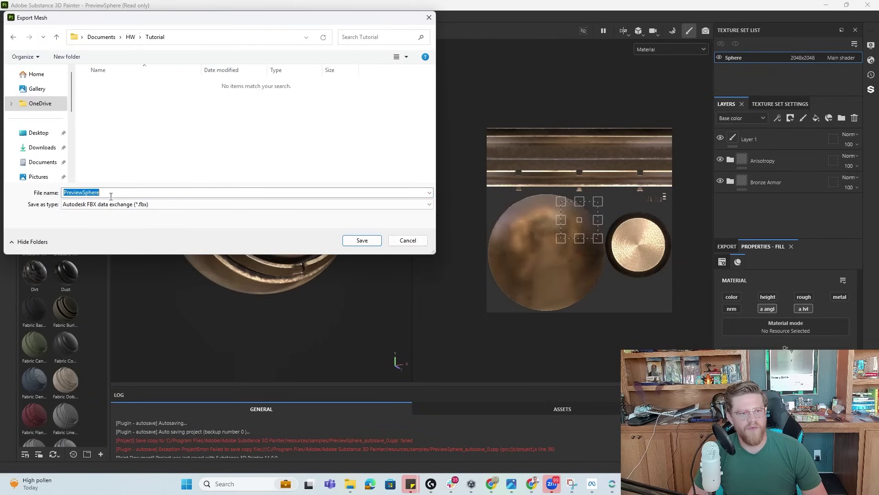
type("Sphere")
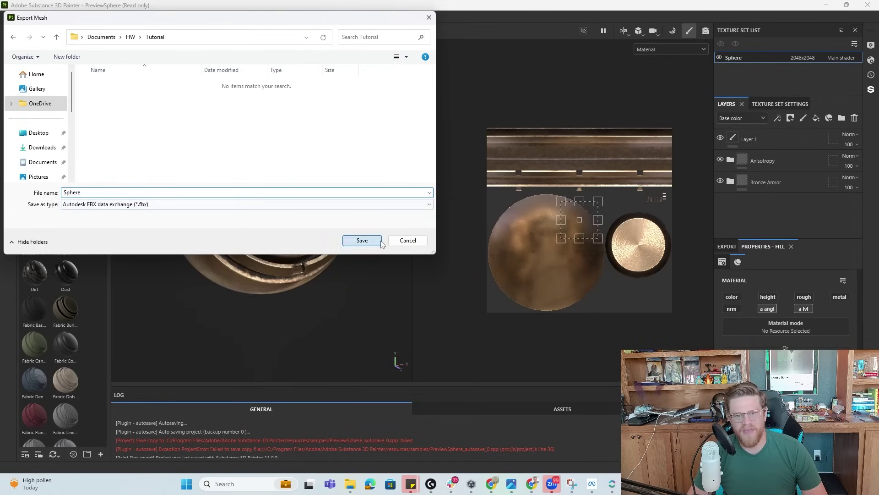
left_click(362, 240)
left_click(424, 248)
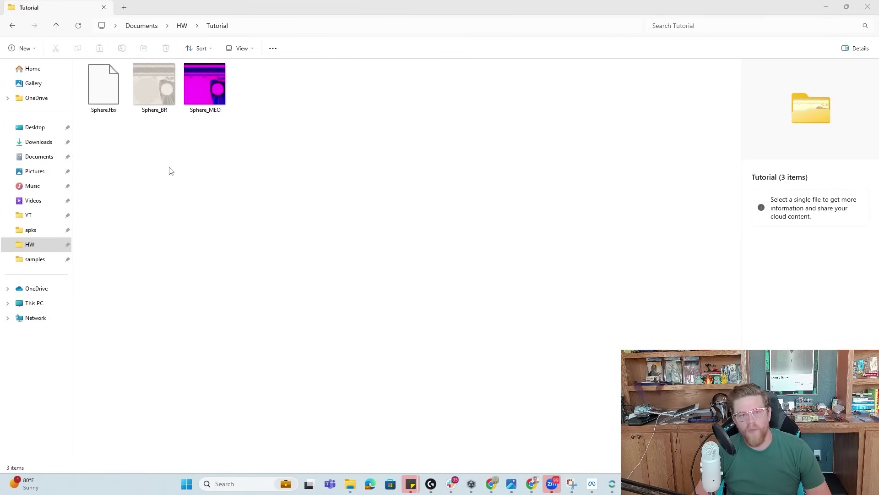
left_click(161, 112)
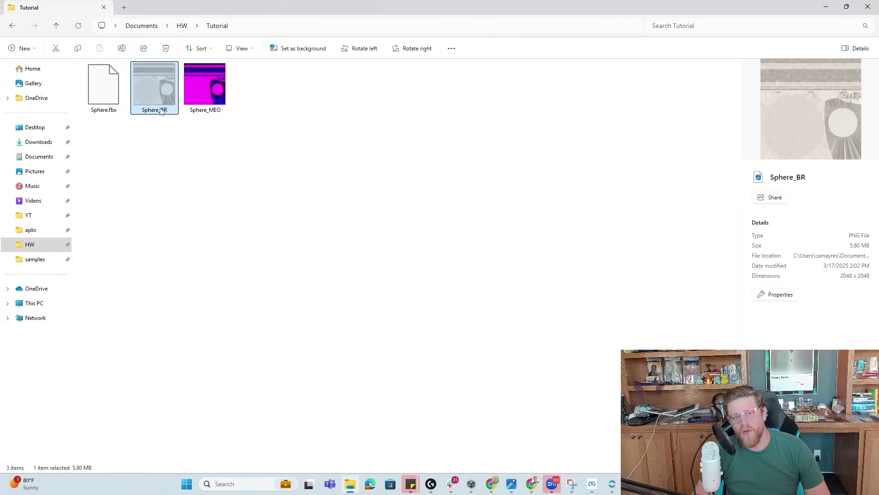
left_click(151, 111)
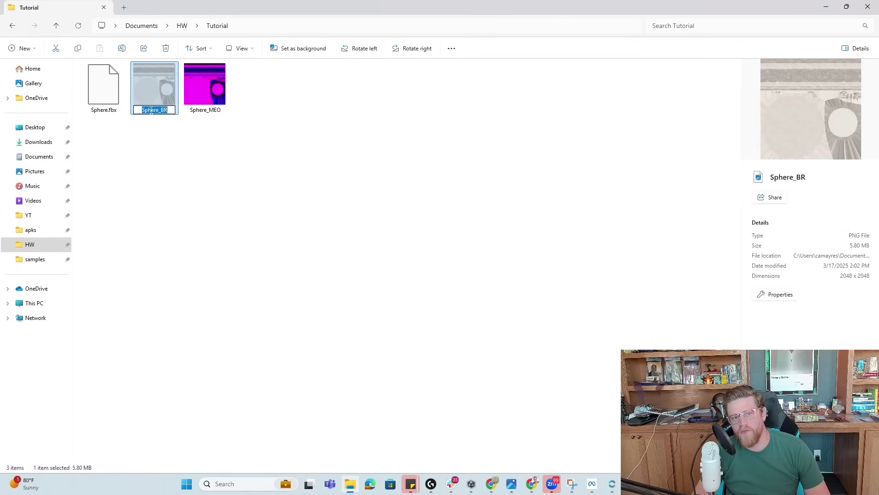
left_click_drag(141, 110, 157, 111)
left_click(195, 112)
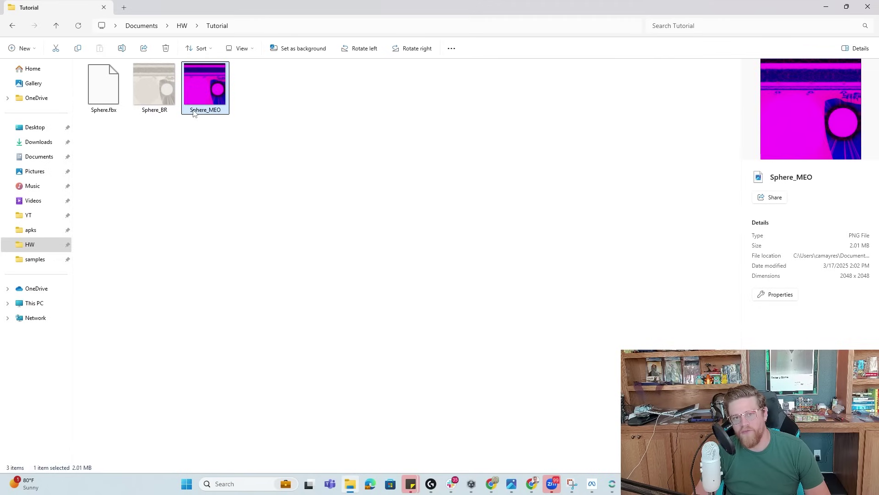
left_click(193, 113)
left_click(190, 111)
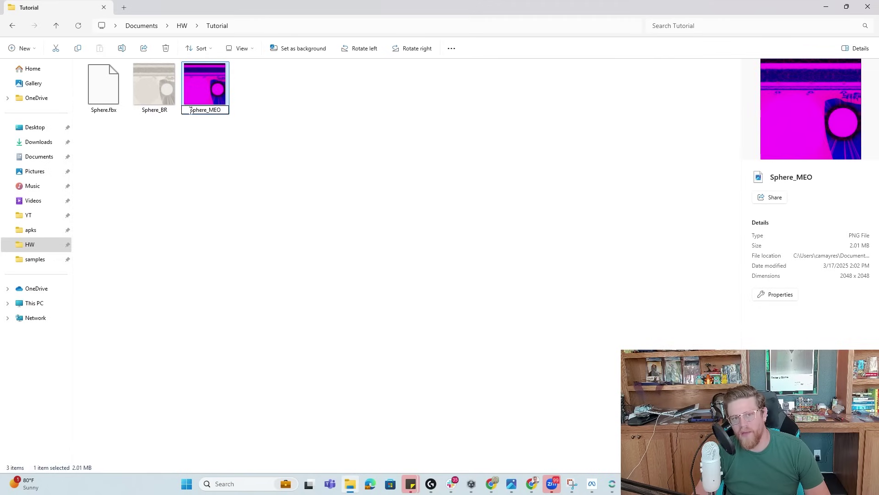
left_click_drag(190, 110, 206, 111)
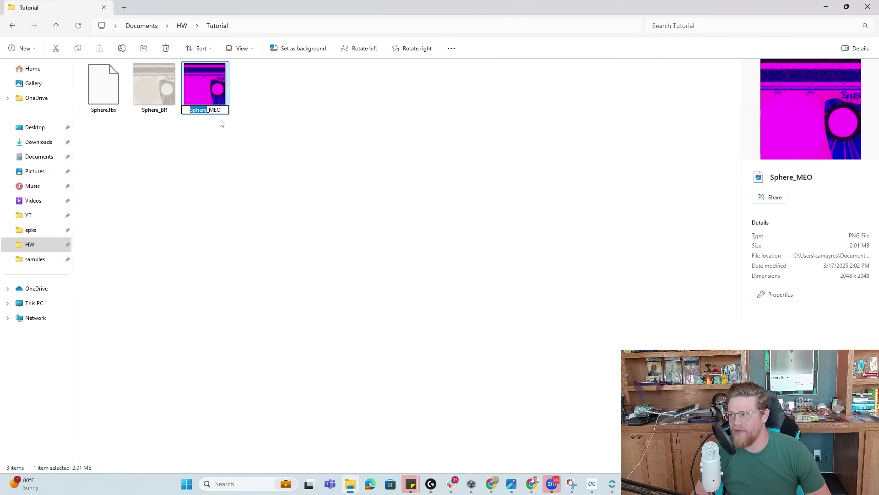
left_click(156, 113)
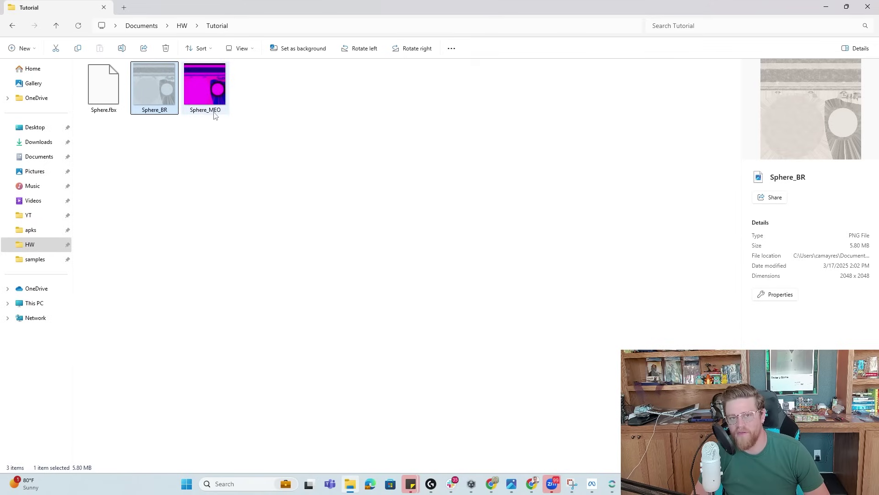
left_click(216, 177)
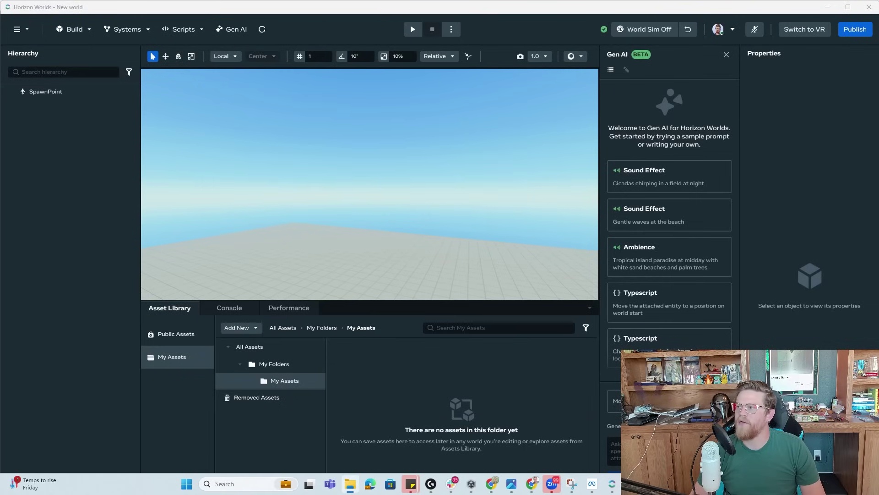
Step: Select Sphere_MEO in the Tutorial folder window, then minimize it to reveal the editor
left_click_drag(878, 293, 428, 113)
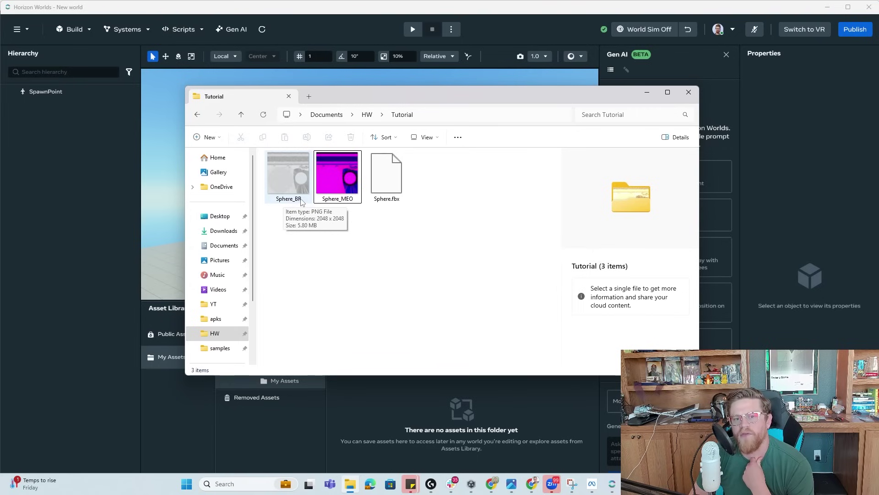
left_click(338, 194)
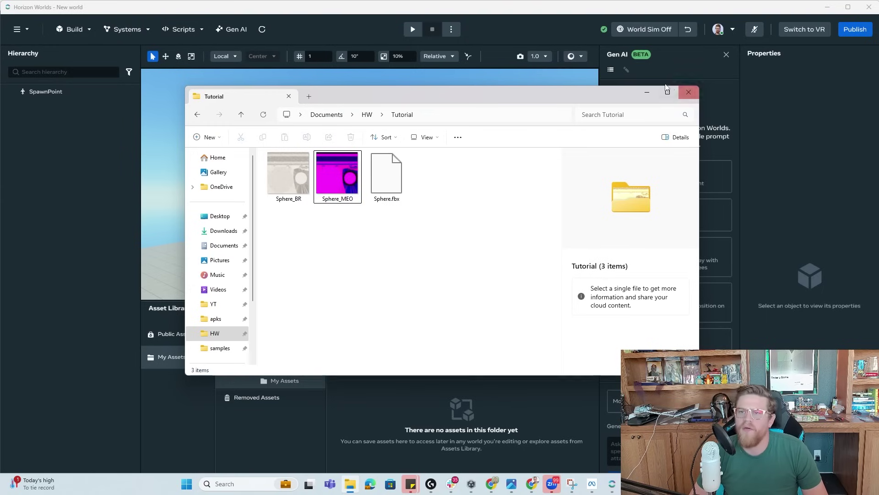
left_click(647, 94)
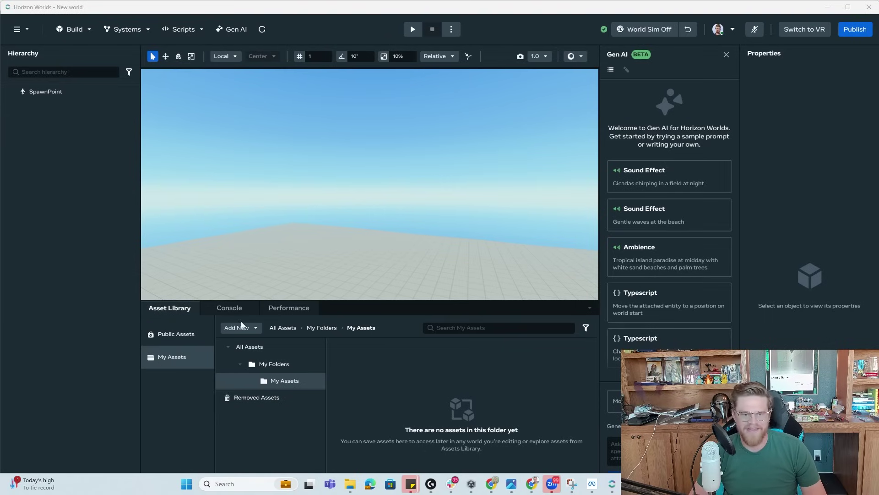
Step: From My Assets in the Asset Library, start a new 3D Model import
left_click(190, 336)
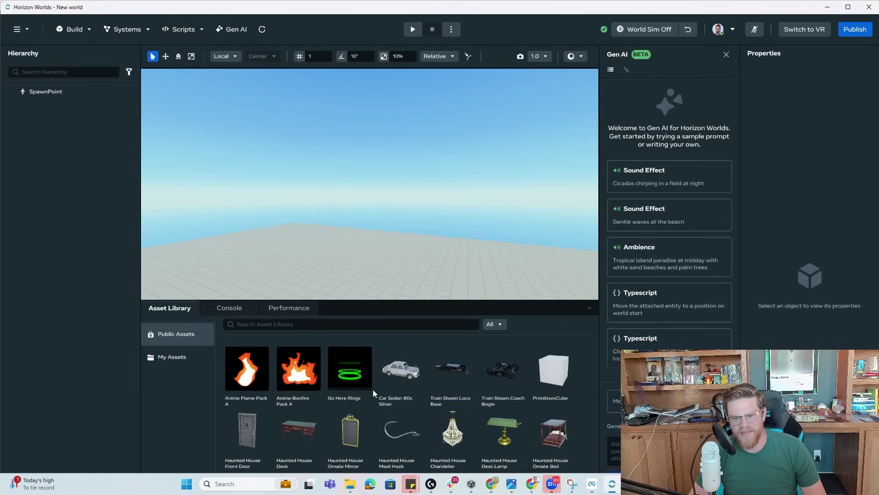
left_click(184, 359)
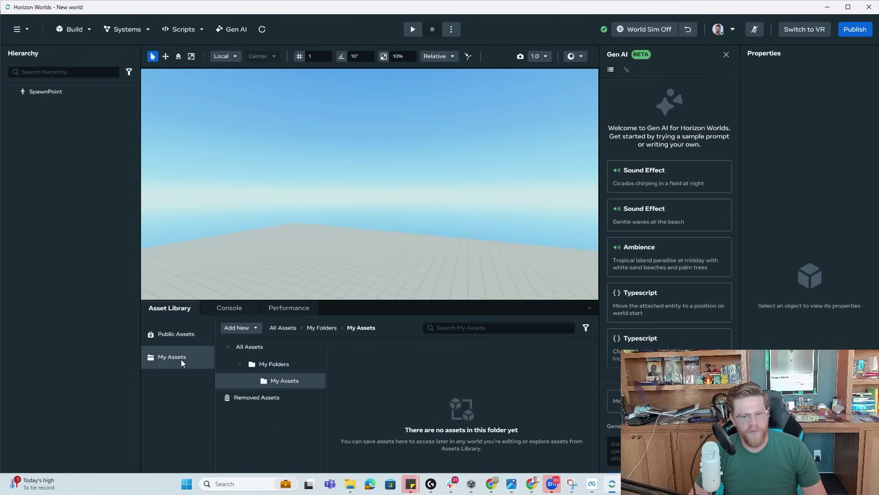
left_click(256, 328)
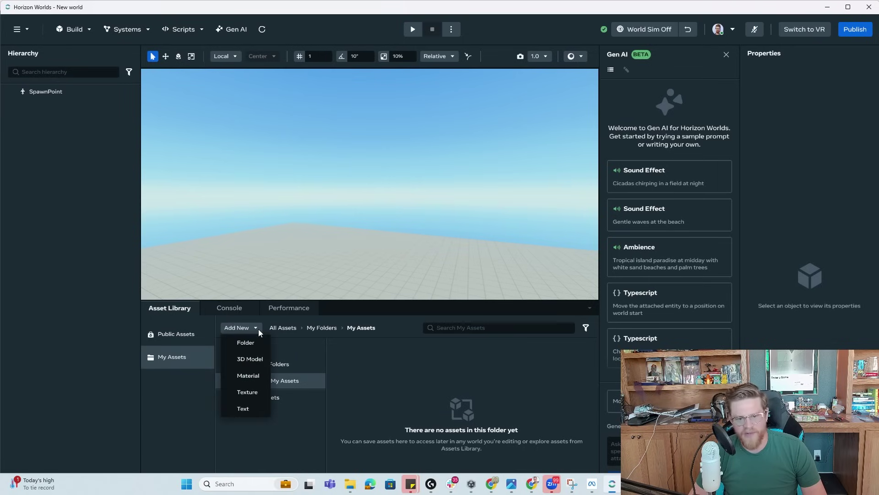
left_click(251, 359)
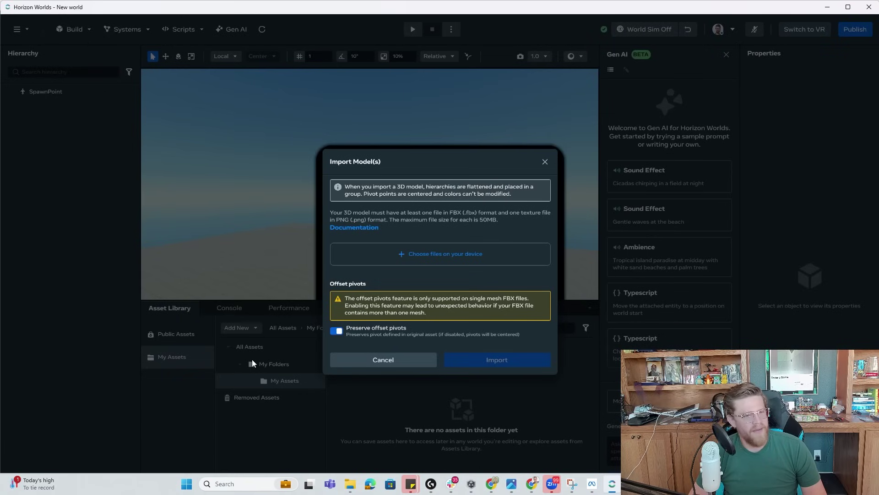
Step: Import Sphere.fbx together with the Sphere_BR and Sphere_MEO textures
left_click(403, 256)
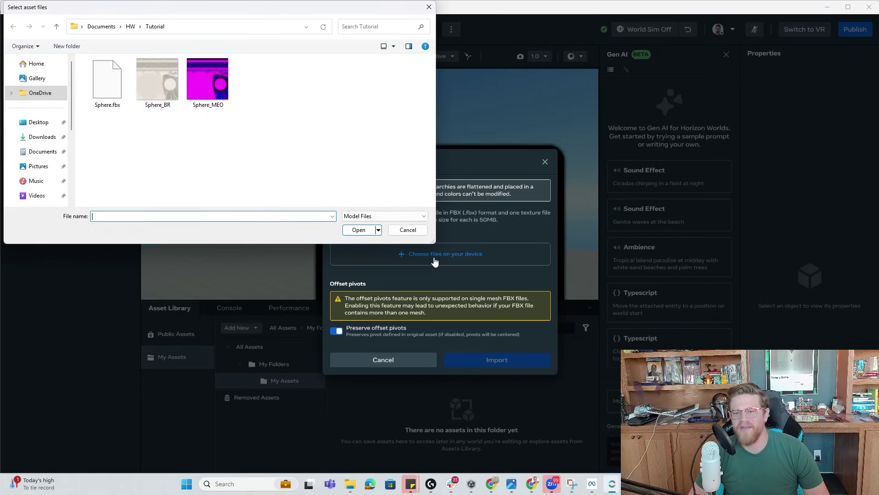
left_click(112, 88)
left_click(165, 92, "ctrl")
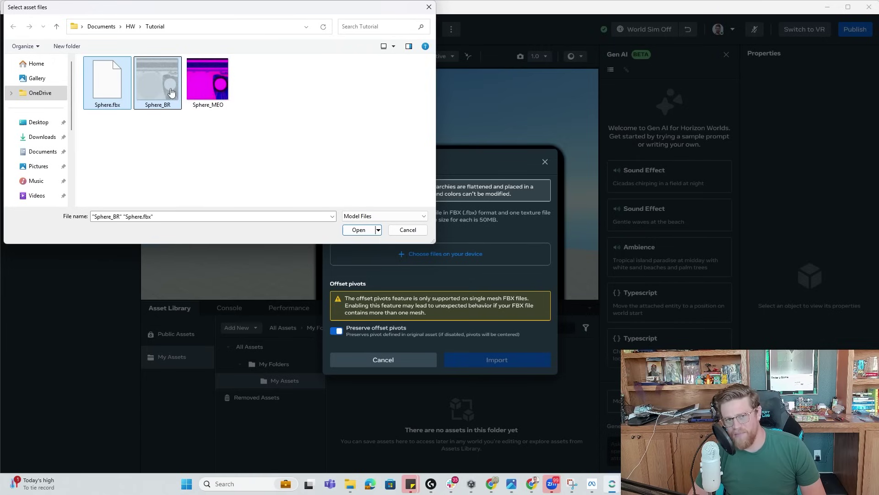
left_click(213, 94, "ctrl")
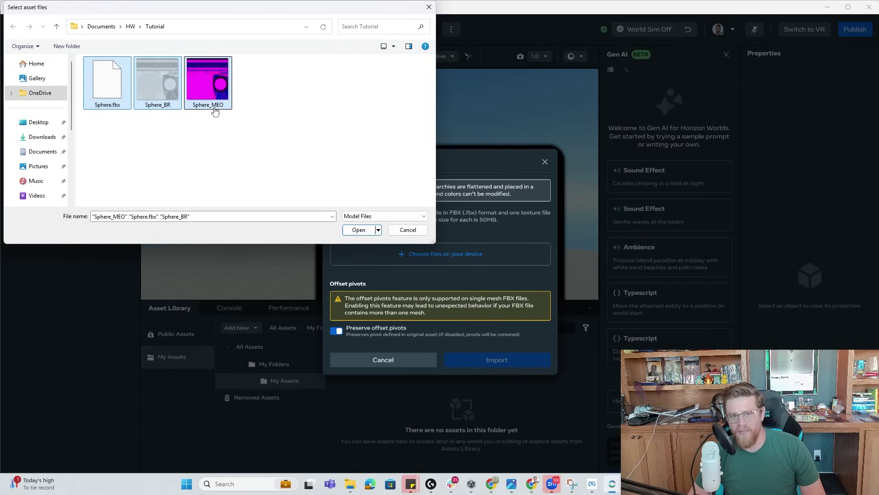
left_click(359, 230)
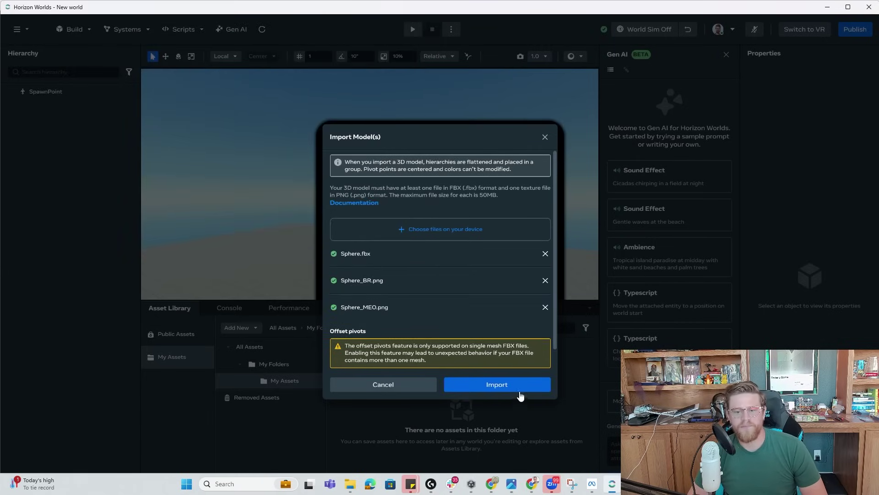
left_click(518, 390)
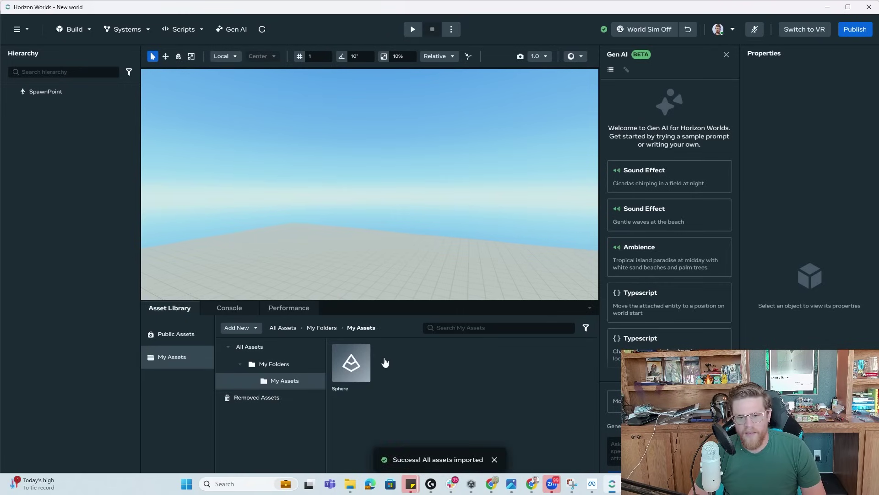
Step: Drag the Sphere asset into the scene, close the Gen AI panel, and set its scale to 1
left_click_drag(361, 361, 356, 272)
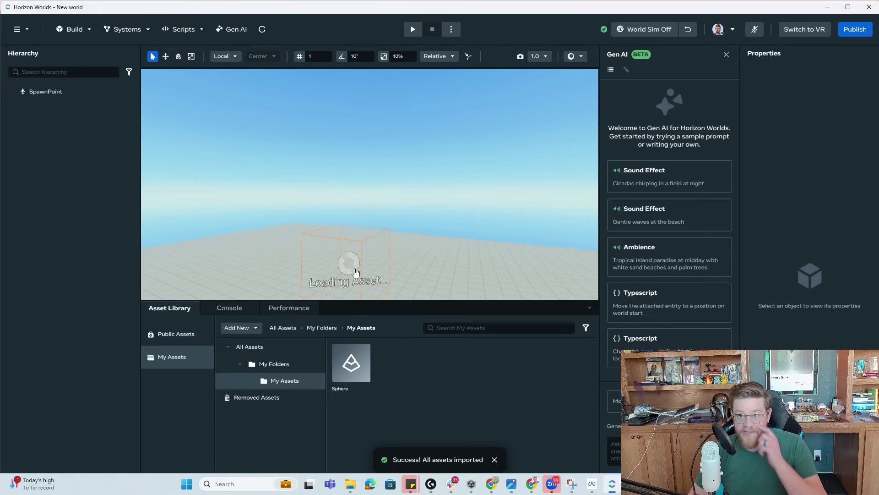
left_click(727, 55)
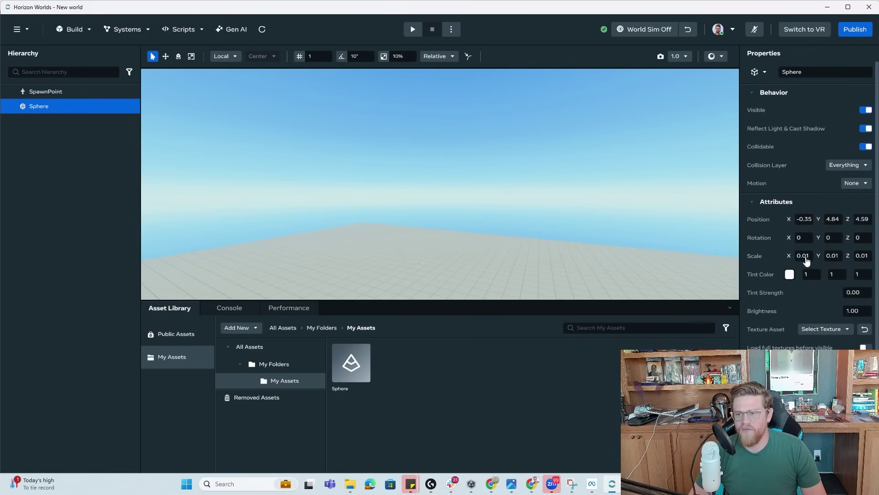
left_click(863, 256)
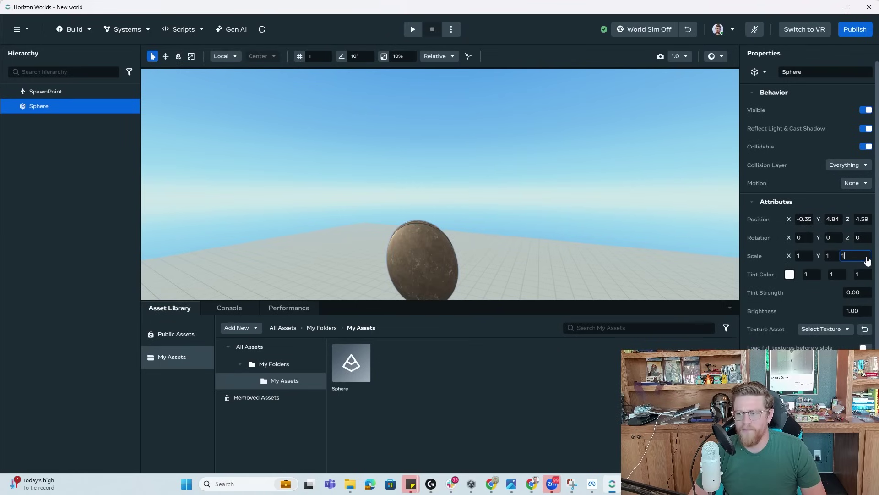
type("1")
key("Return")
Step: Orbit, frame and zoom the view to inspect the placed sphere
scroll(493, 260, "down", 6)
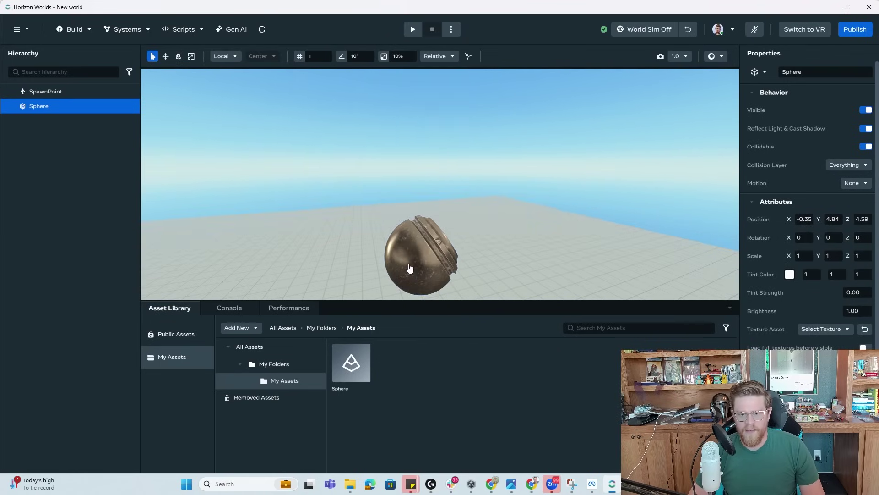
scroll(432, 211, "up", 8)
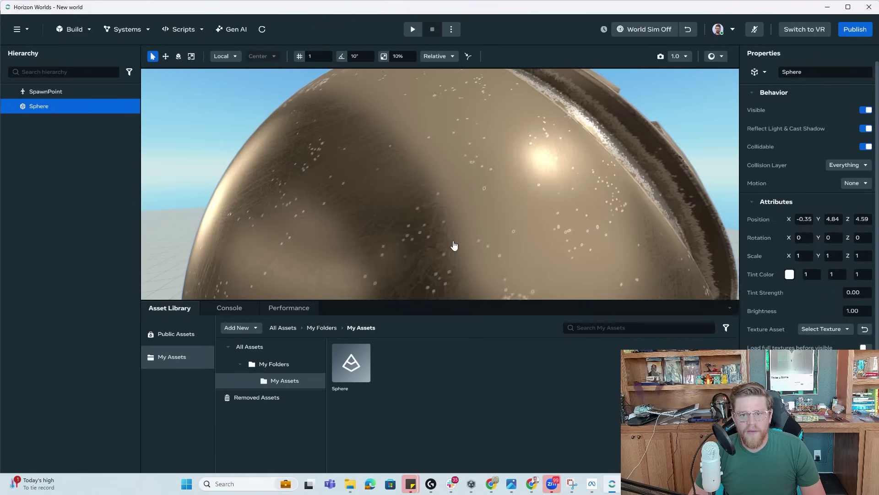
scroll(453, 245, "down", 4)
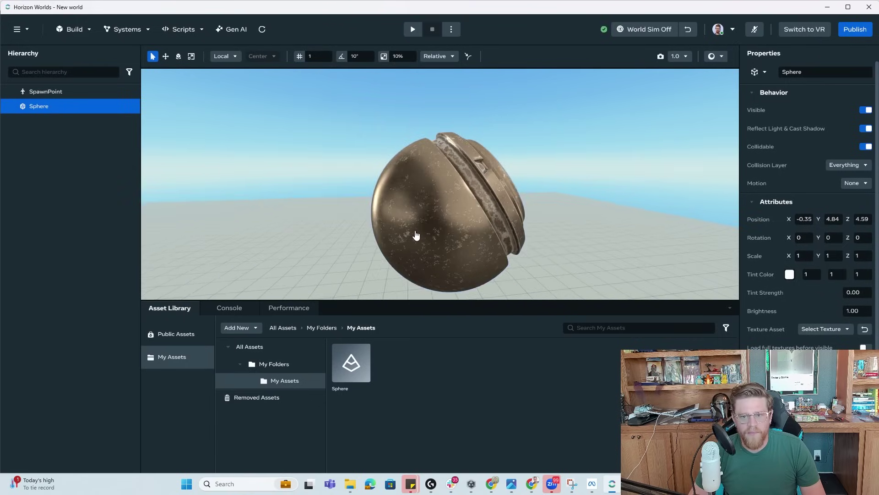
left_click_drag(415, 235, 504, 210, "alt")
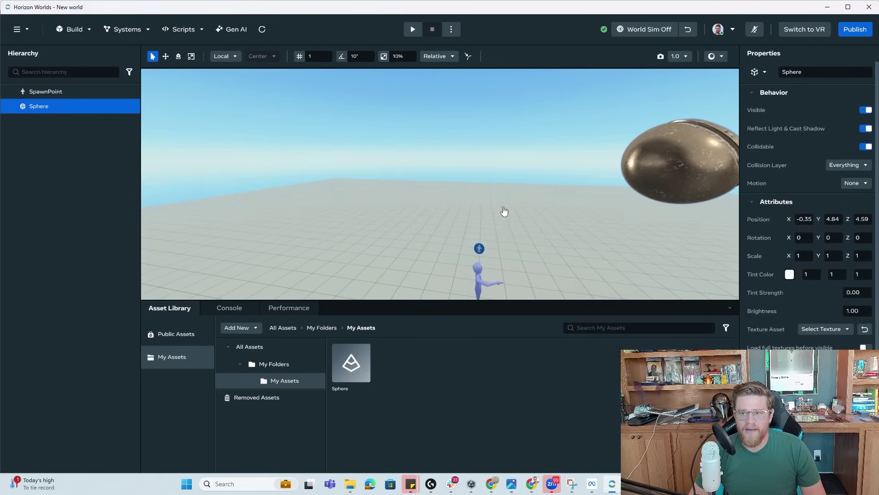
key("f")
left_click_drag(578, 194, 447, 207, "alt")
scroll(373, 205, "down", 5)
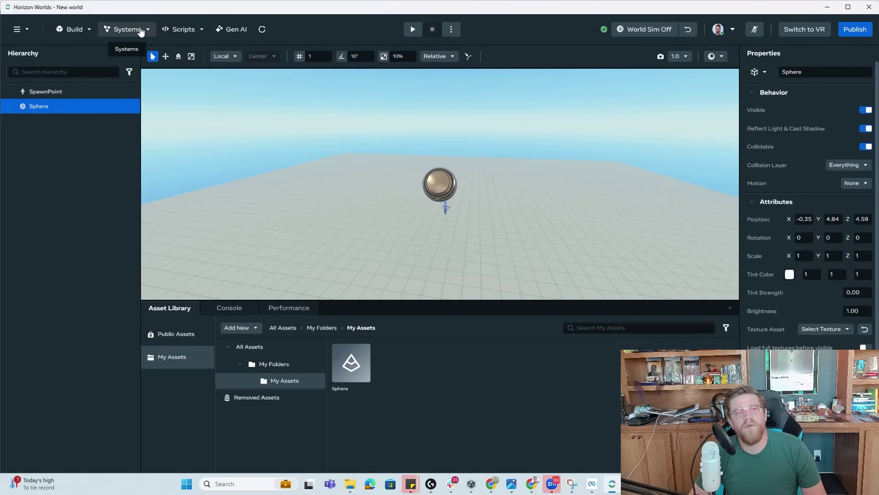
Step: Place a Dynamic Light gizmo from Build > Gizmos beside the sphere
left_click(87, 29)
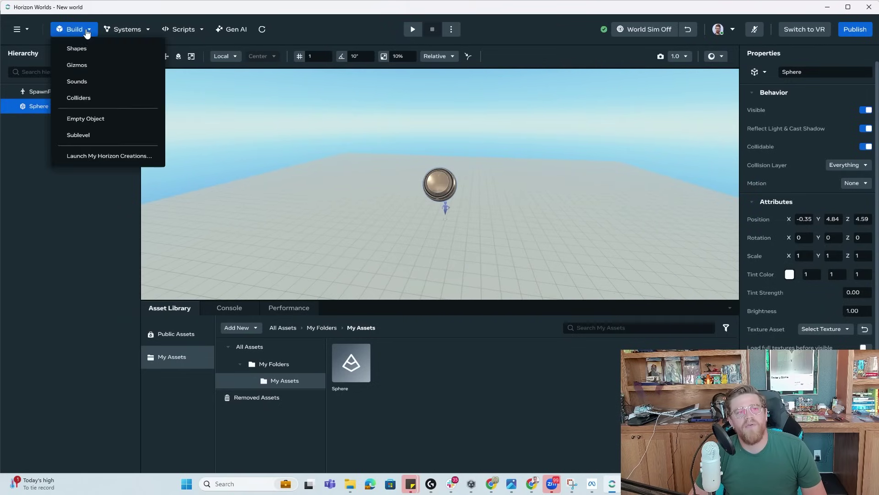
left_click(96, 65)
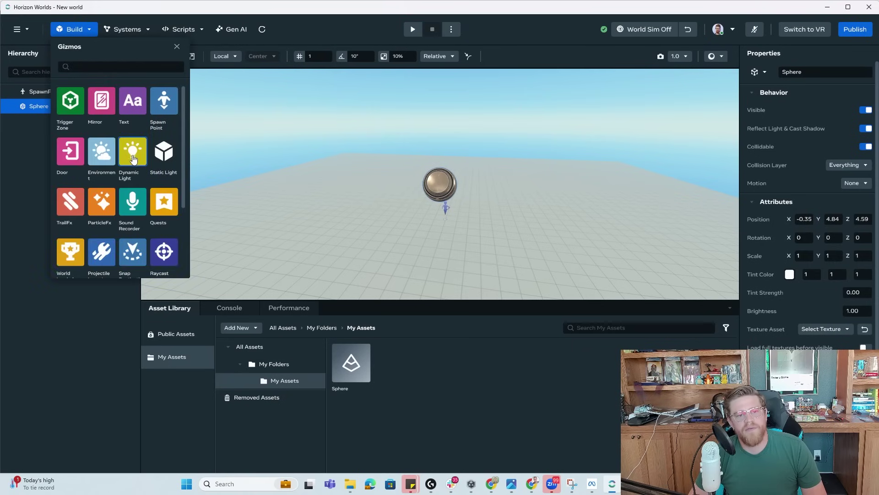
left_click(133, 159)
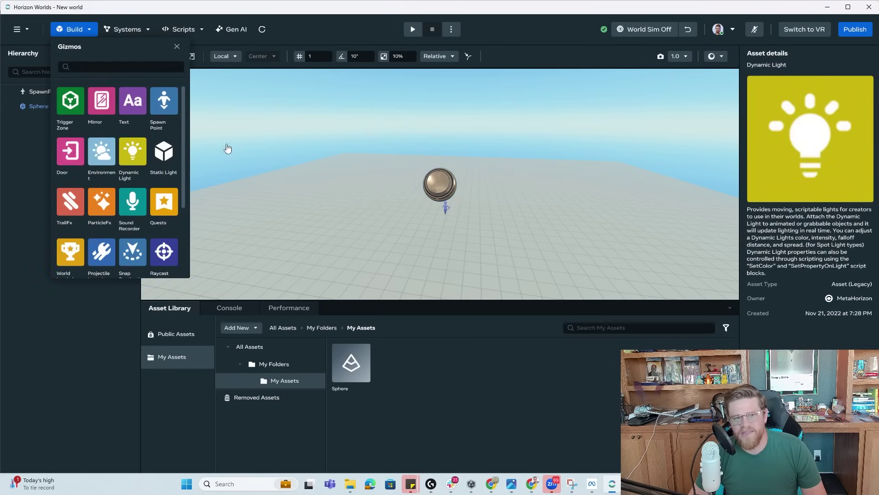
left_click_drag(577, 239, 484, 204)
Step: Set the light's intensity to 10 and its colour to blue-violet
left_click(480, 223)
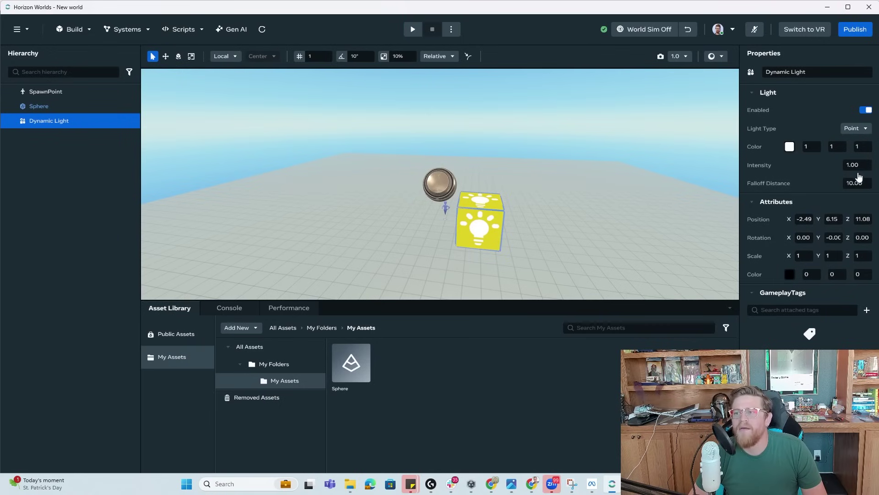
type("10")
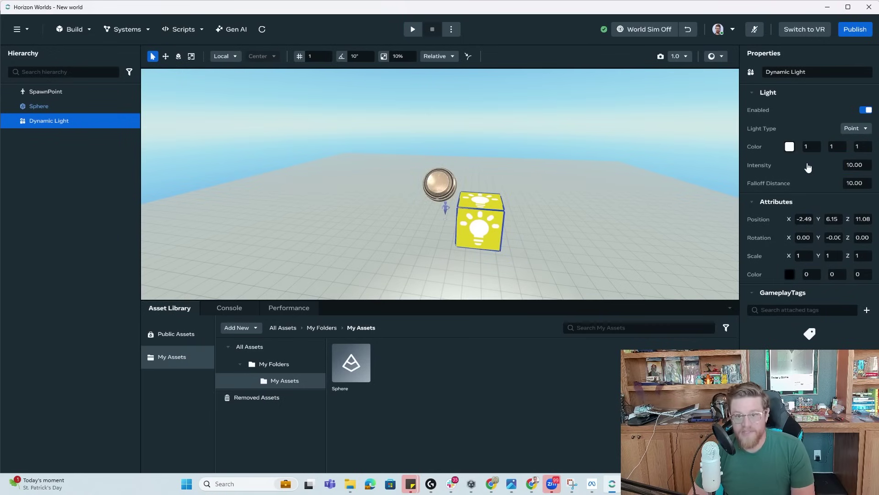
left_click(790, 146)
left_click(808, 220)
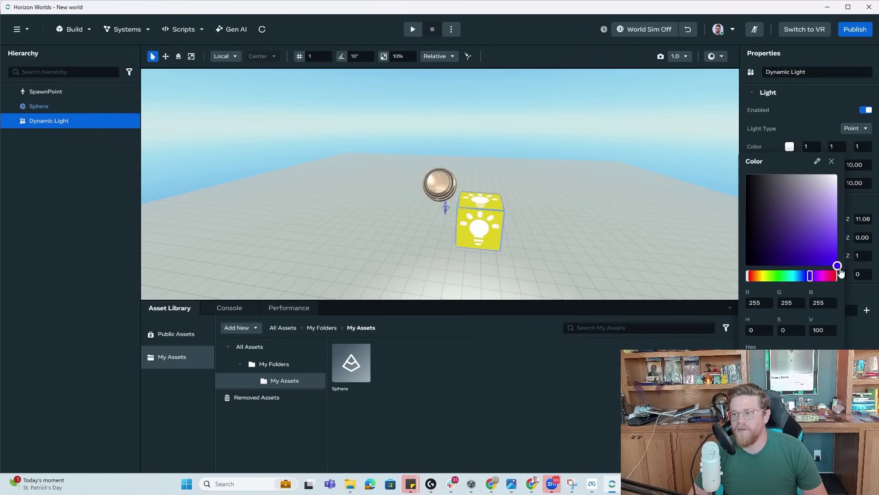
left_click(787, 95)
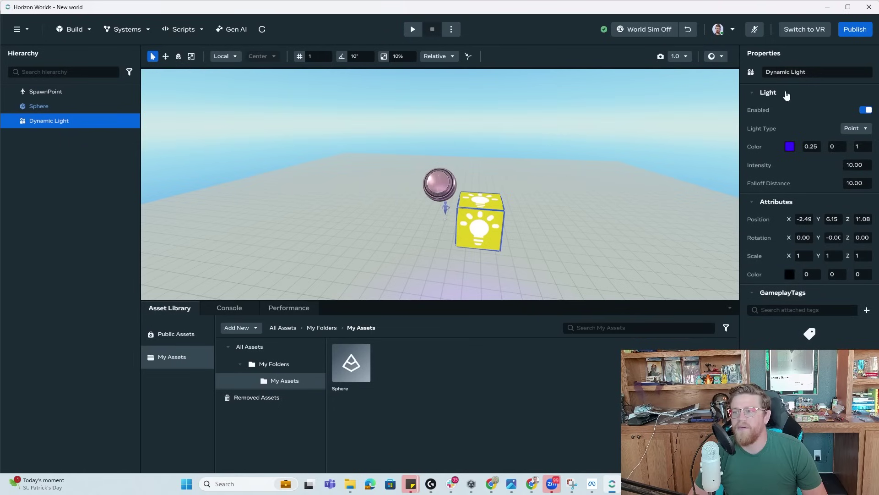
Step: With the Move tool, bring the dynamic light over toward the sphere
key("w")
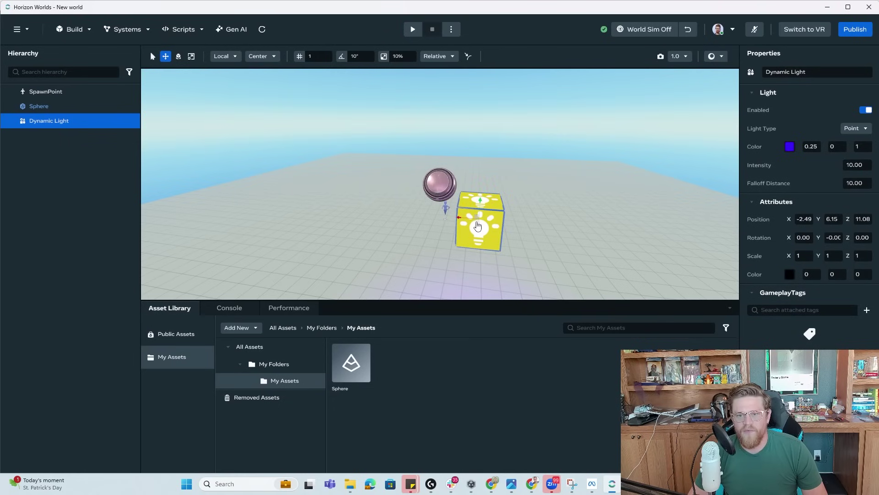
left_click_drag(462, 226, 605, 236, "alt")
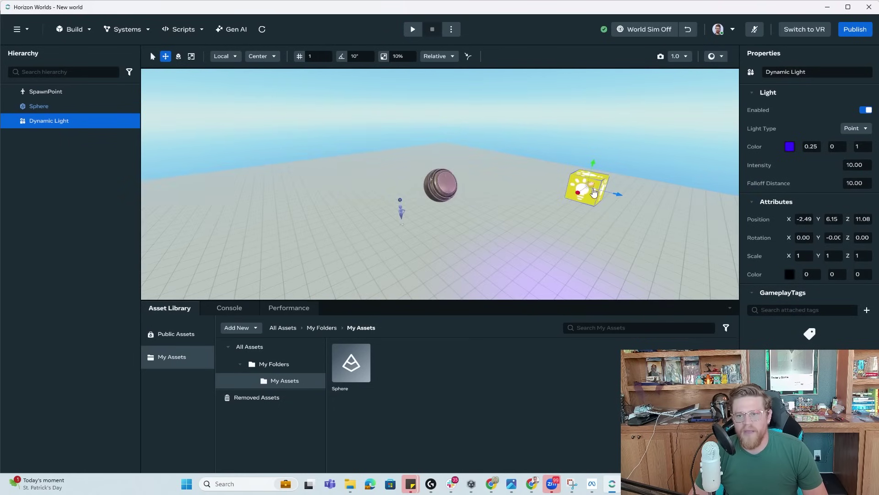
left_click_drag(591, 193, 405, 191)
key("f")
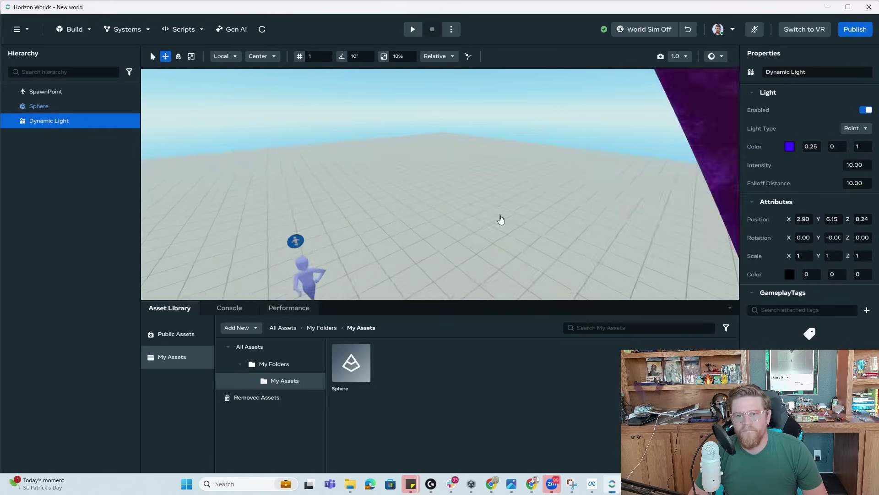
scroll(451, 204, "down", 10)
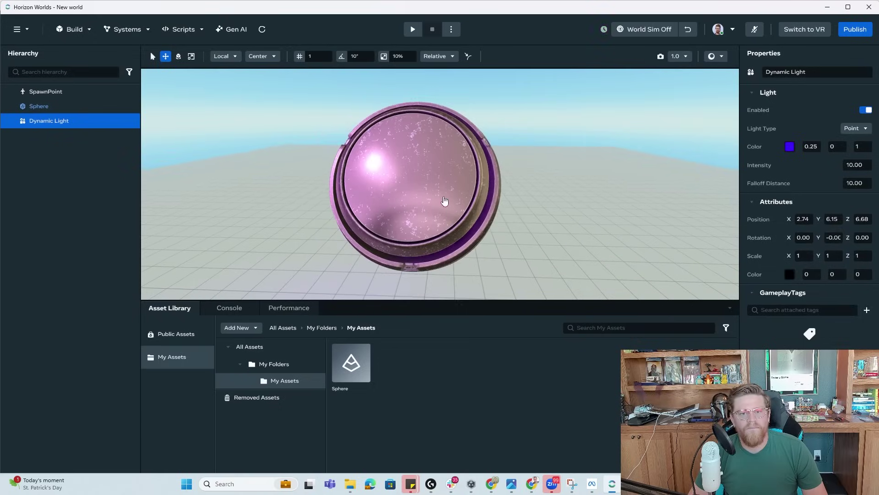
left_click_drag(312, 170, 339, 103)
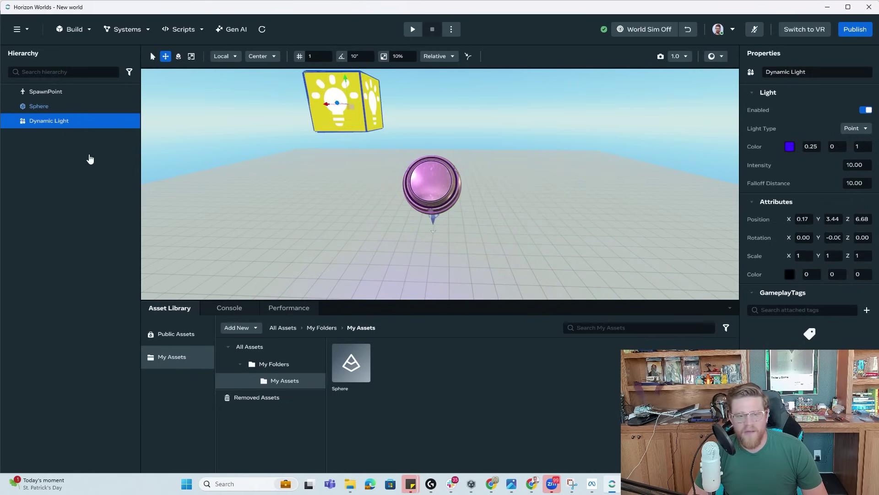
Step: Adjust the light along its axes to sit above the sphere at -2.03, 7.29, 6.19
left_click_drag(628, 226, 438, 171, "alt")
left_click_drag(311, 109, 380, 110)
left_click_drag(403, 124, 324, 125, "alt")
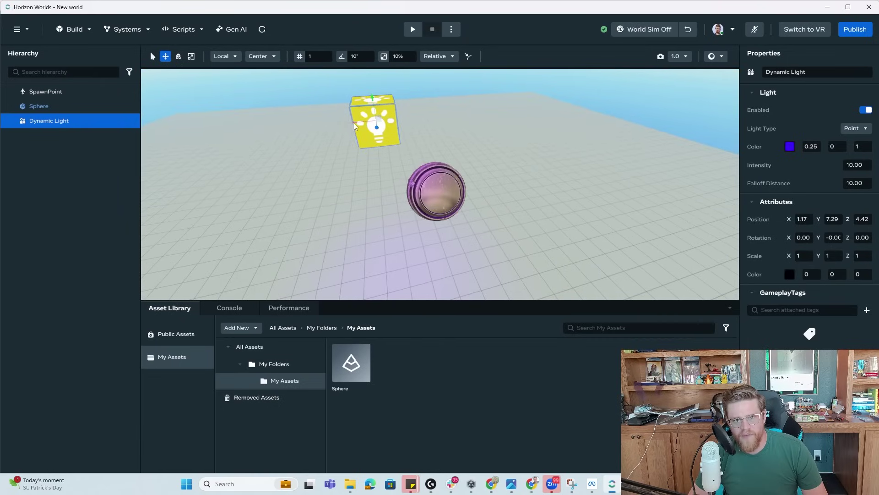
left_click_drag(416, 128, 473, 132)
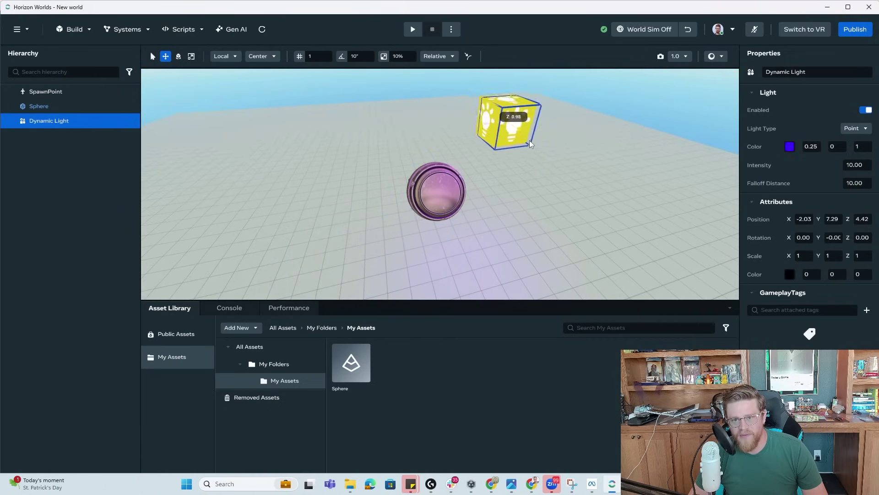
left_click_drag(530, 144, 467, 178)
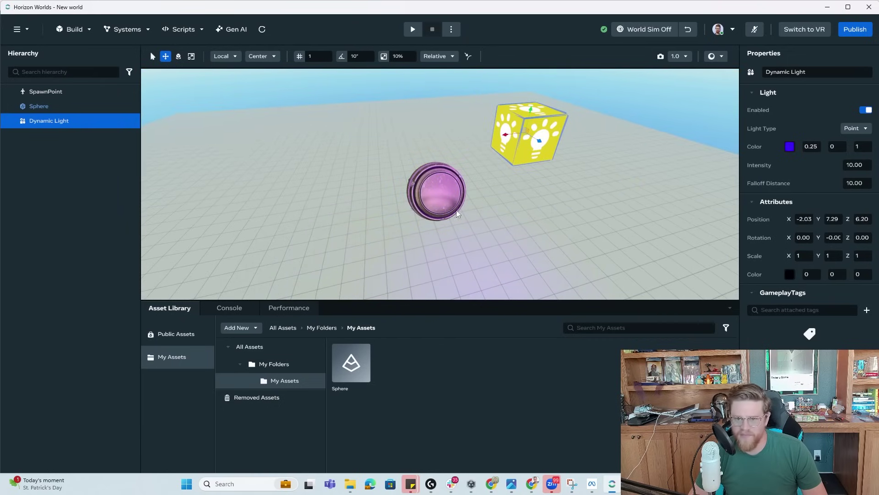
left_click_drag(481, 210, 430, 181, "alt")
scroll(460, 191, "down", 2)
scroll(471, 201, "up", 5)
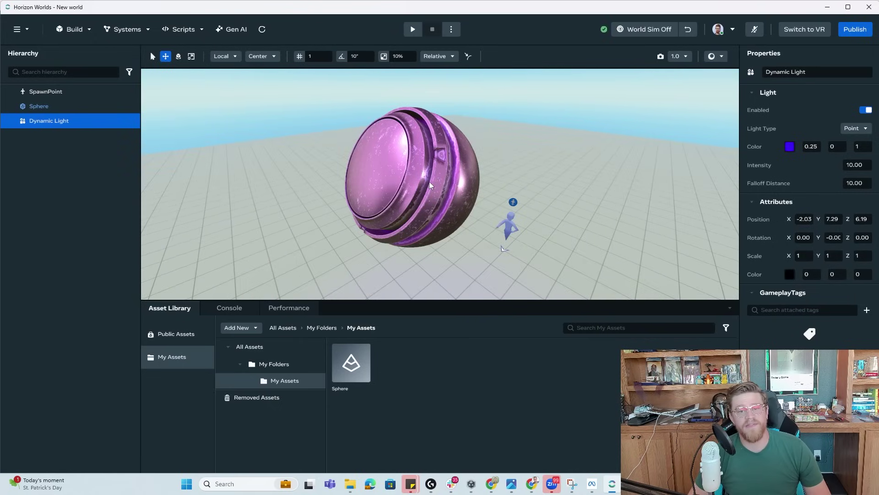
scroll(441, 160, "down", 4)
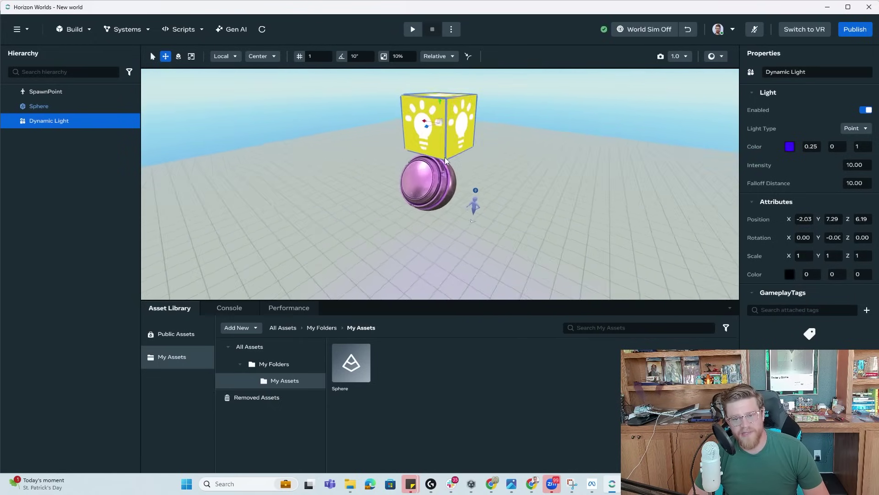
left_click_drag(445, 160, 416, 163, "alt")
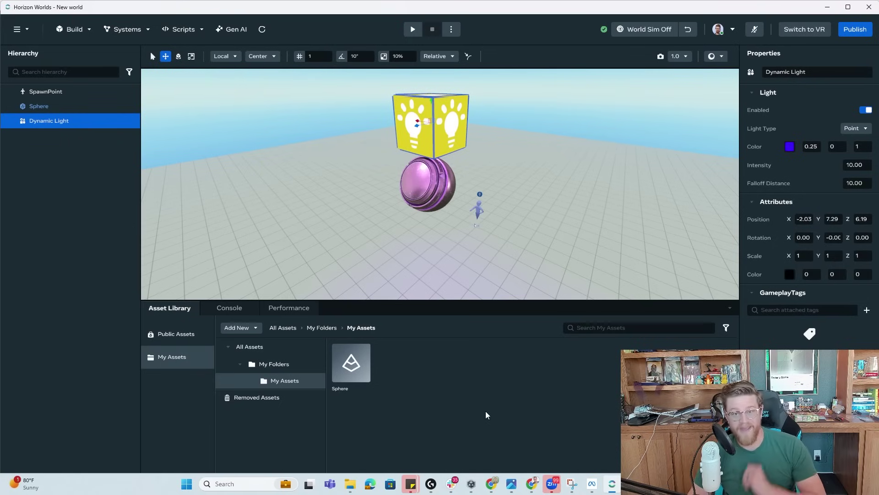
mouse_move(398, 131)
left_mouse_down("alt")
mouse_move(400, 167)
mouse_move(549, 175)
mouse_move(375, 131)
mouse_move(400, 135)
left_mouse_up("alt")
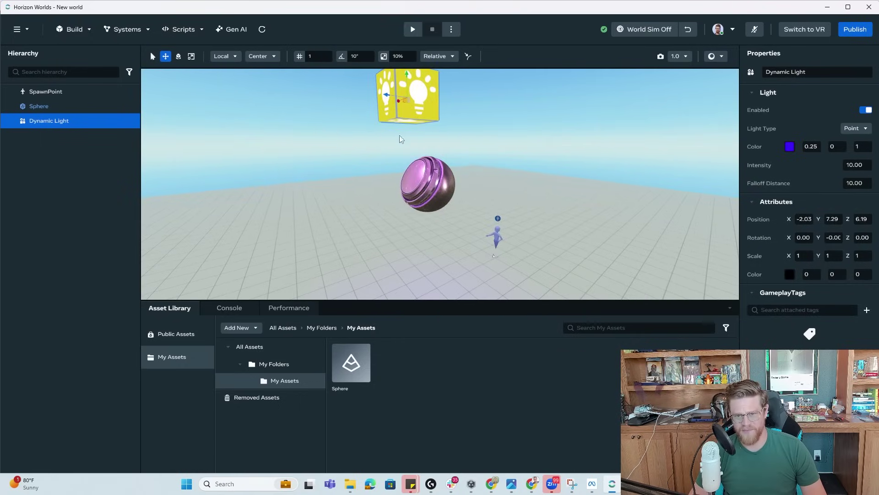